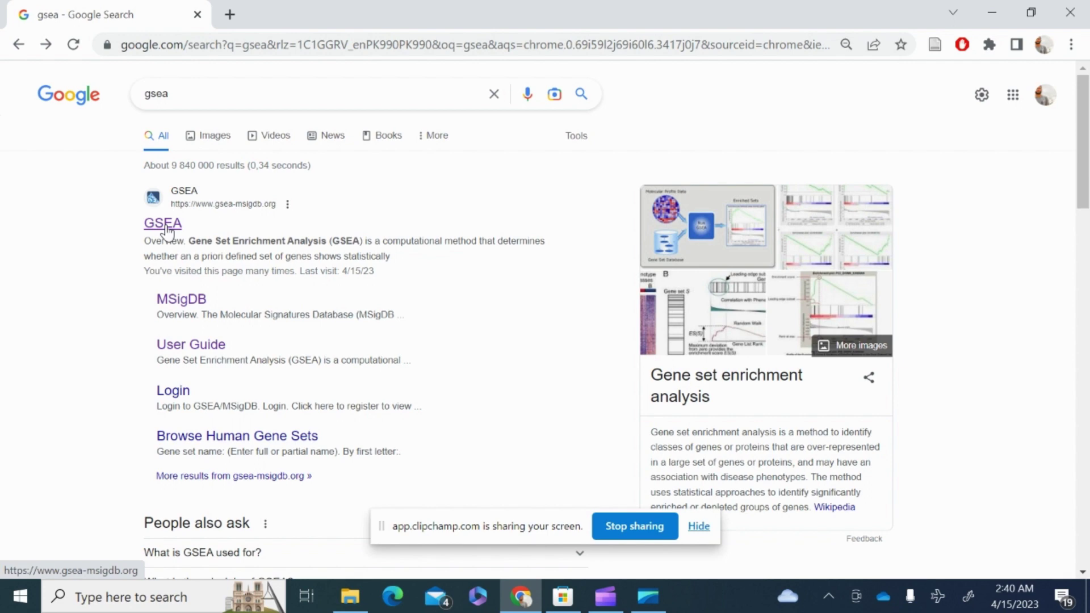
- Open the GSEA website from the search results and view the software installers offered on its download page
{"action": "left_click", "coordinate": [156, 233]}
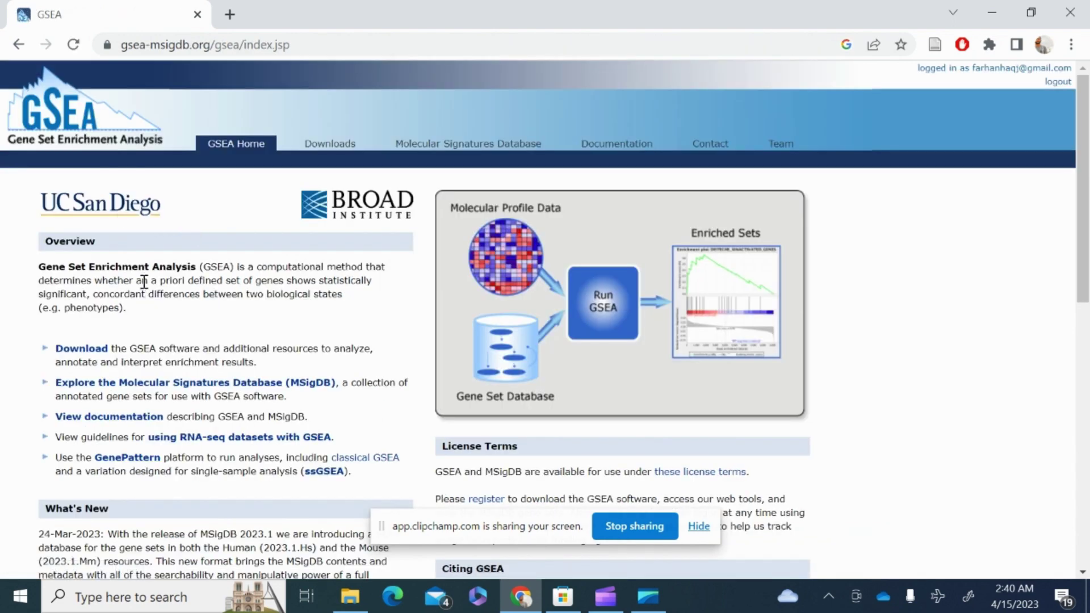
{"action": "scroll", "coordinate": [128, 262], "scroll_direction": "down", "scroll_amount": 1}
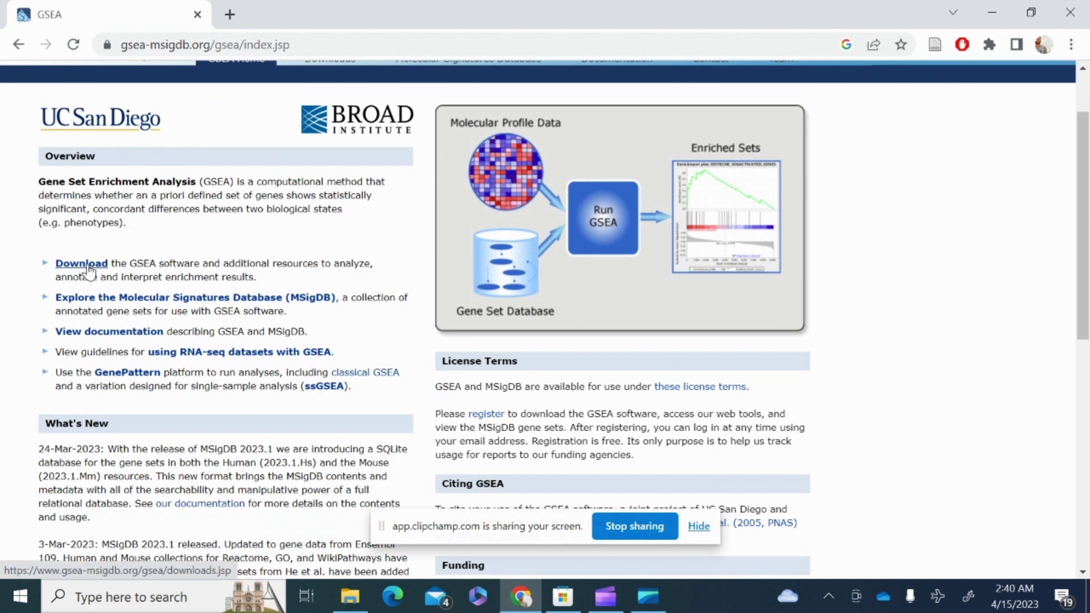
{"action": "scroll", "coordinate": [141, 262], "scroll_direction": "up", "scroll_amount": 1}
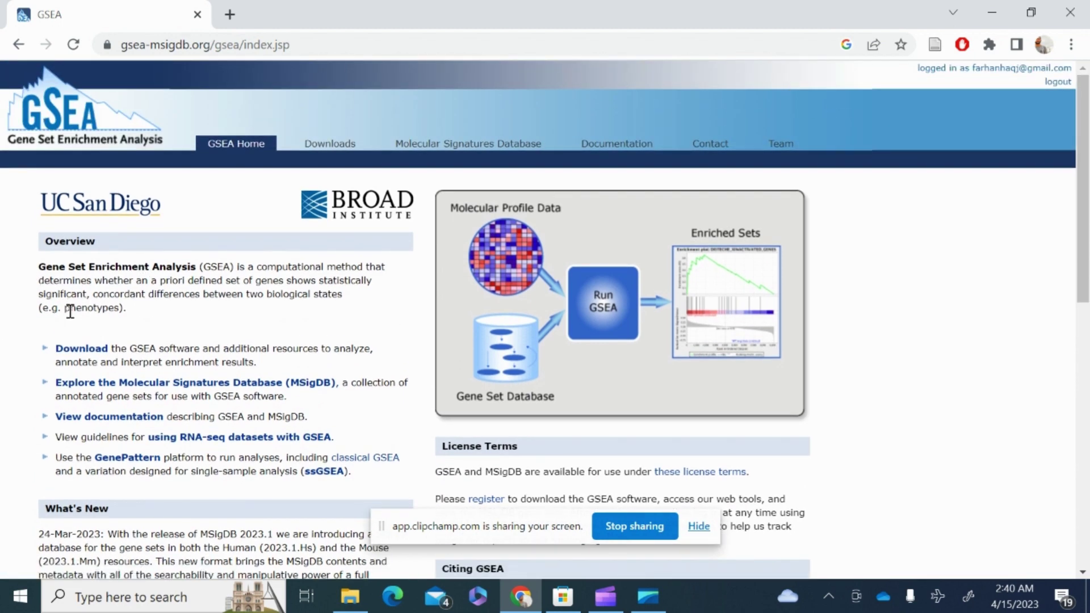
{"action": "left_click", "coordinate": [69, 350]}
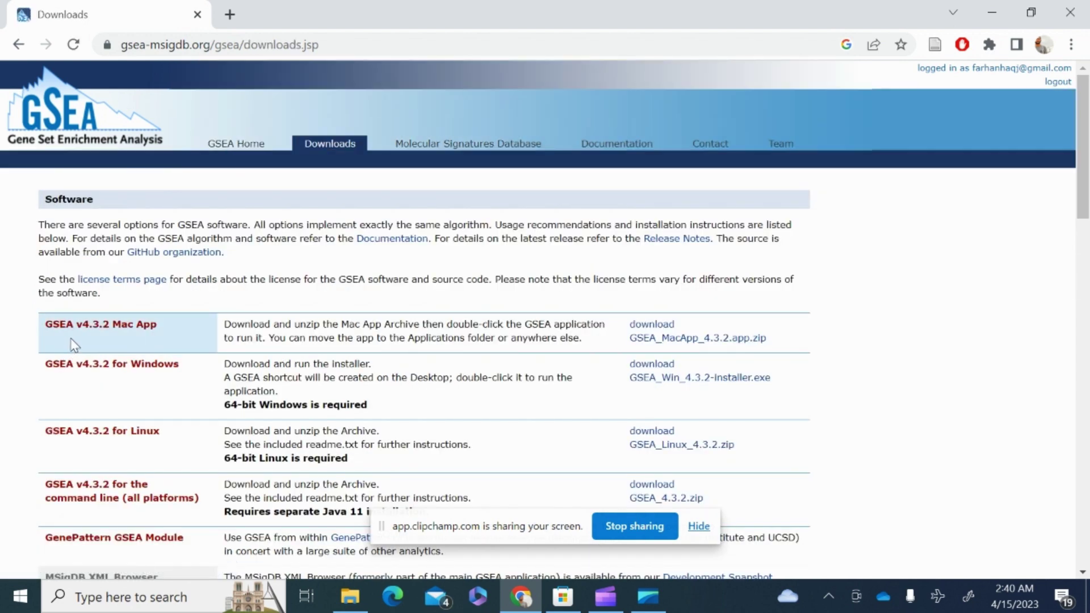
{"action": "scroll", "coordinate": [111, 379], "scroll_direction": "down", "scroll_amount": 1}
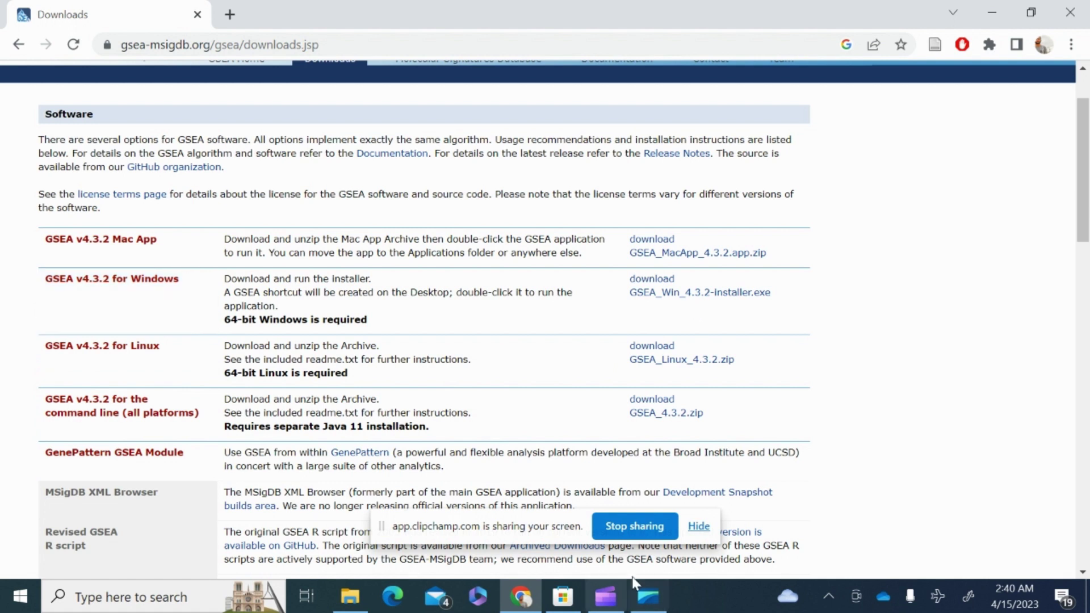
- Find the installed GSEA desktop application with the Windows search and launch it
{"action": "left_click", "coordinate": [120, 602]}
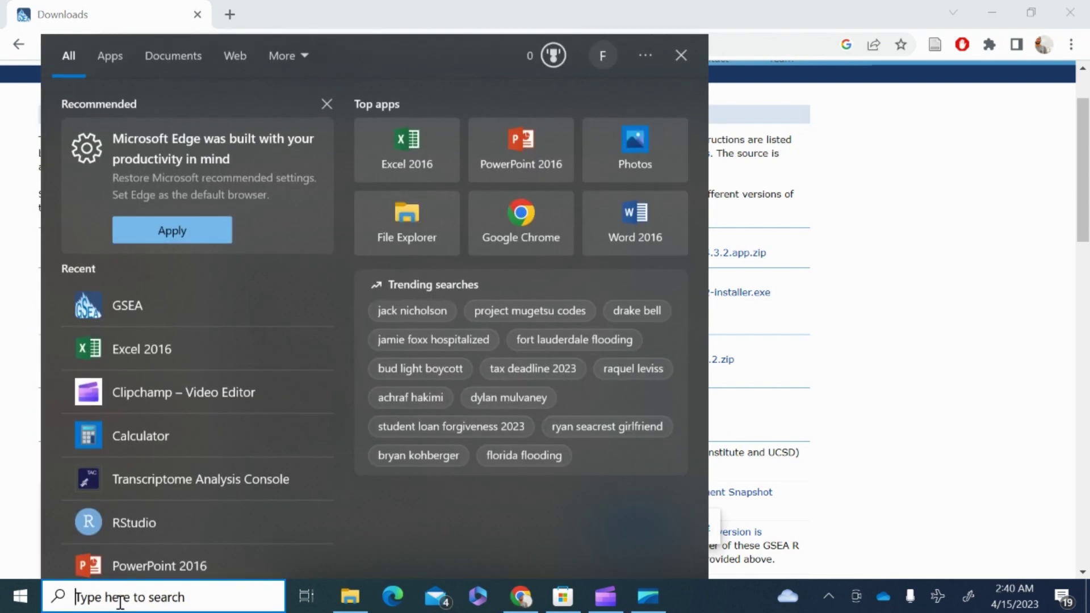
{"action": "type", "text": "GSEA"}
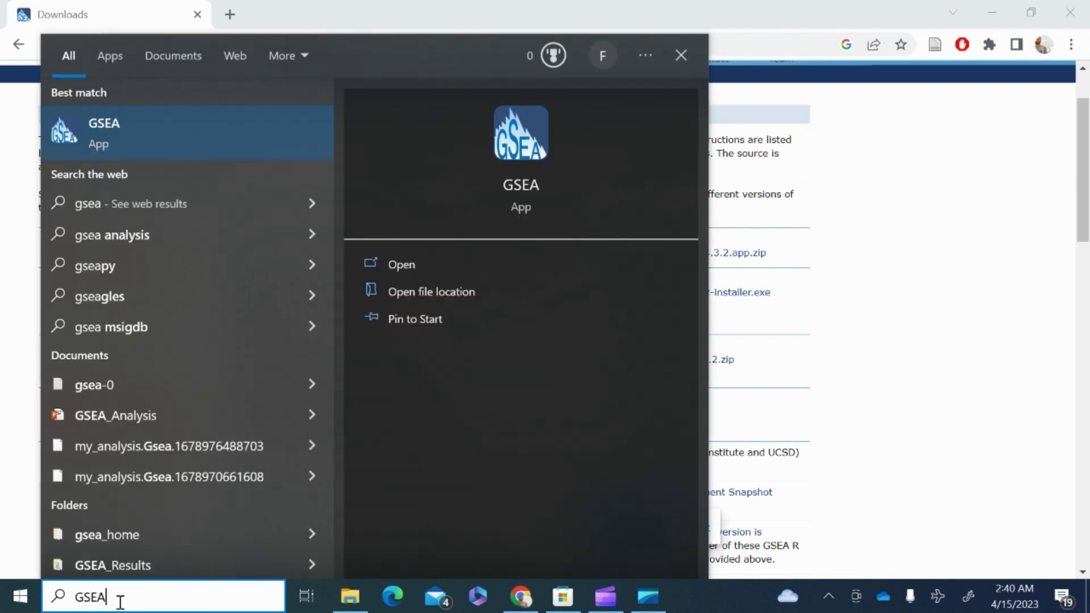
{"action": "key", "text": "Return"}
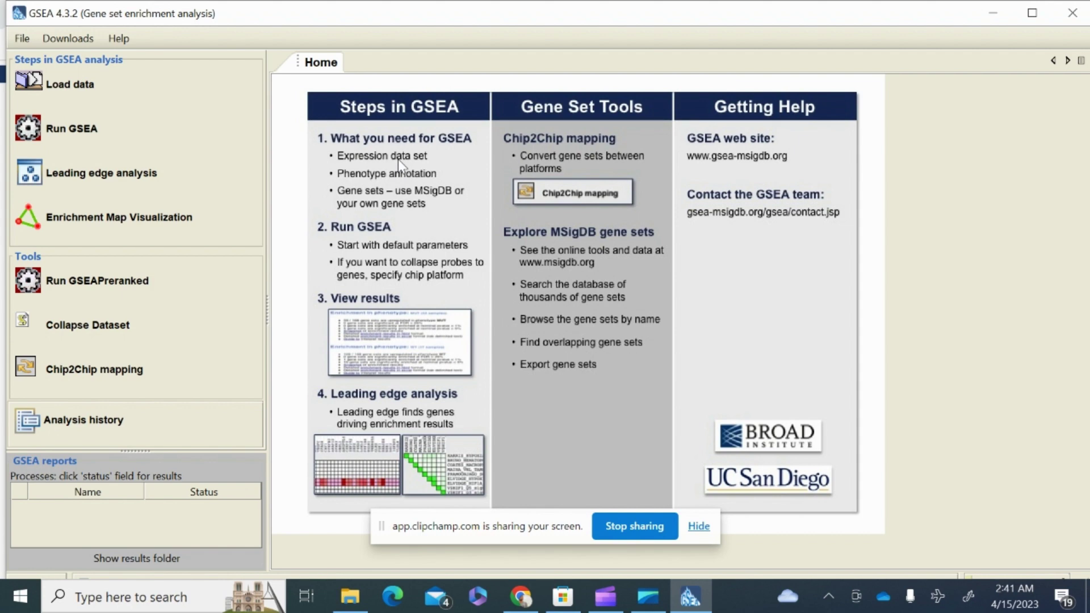
- Switch to Chrome, search the web for "GSEA FORMATS" in a new tab, and open the Broad Institute Data formats wiki page
{"action": "left_click", "coordinate": [514, 599]}
{"action": "left_click", "coordinate": [229, 14]}
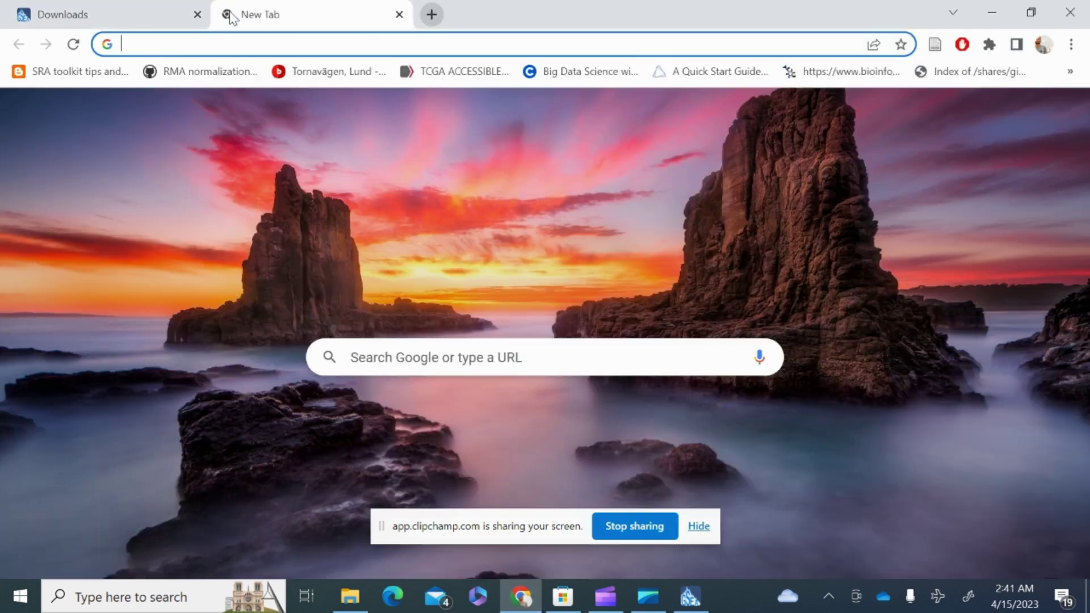
{"action": "type", "text": "GSEA FRO"}
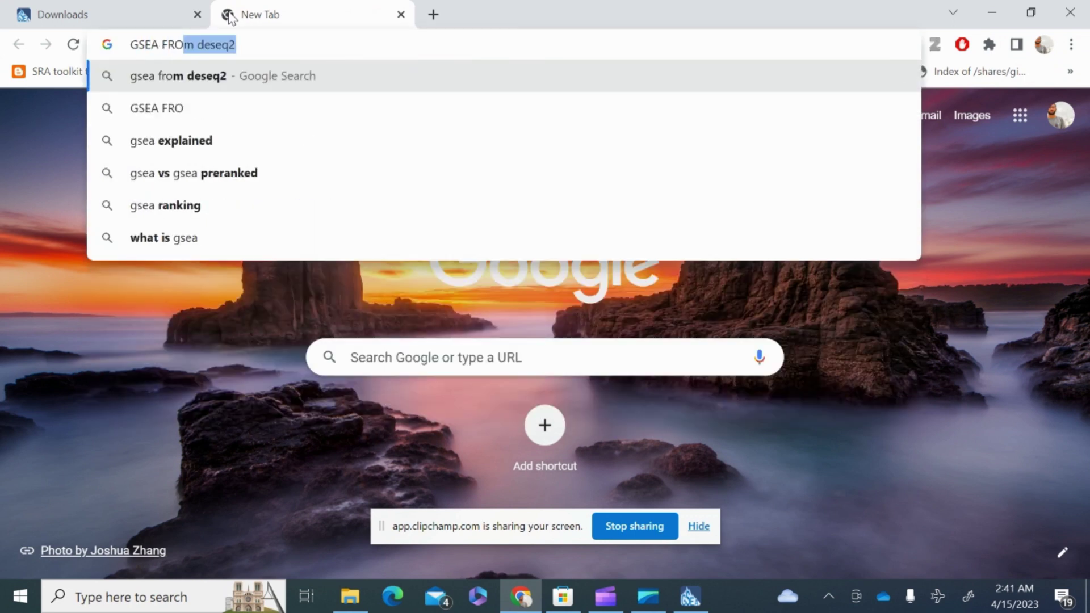
{"action": "type", "text": "A"}
{"action": "key", "text": "BackSpace"}
{"action": "key", "text": "BackSpace"}
{"action": "key", "text": "BackSpace"}
{"action": "type", "text": "ORMATS"}
{"action": "key", "text": "Return"}
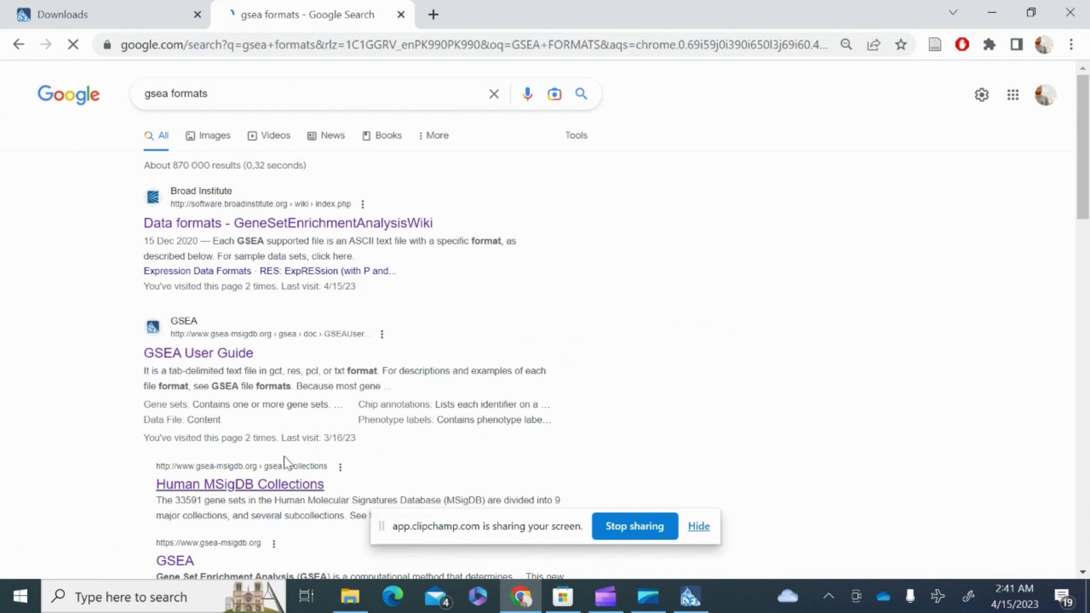
{"action": "left_click", "coordinate": [213, 227]}
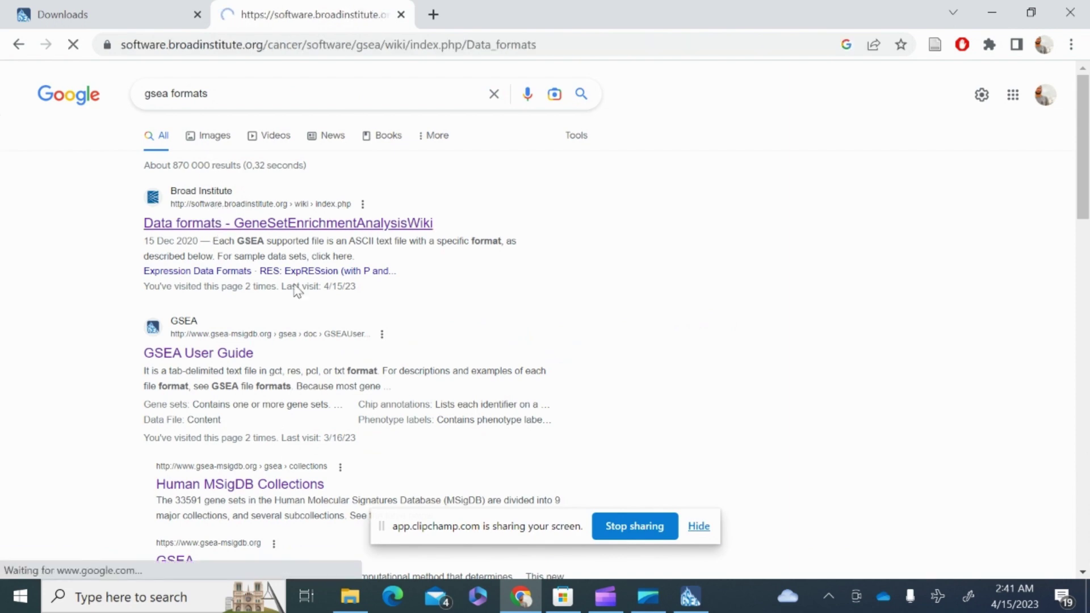
- Examine the expression data formats on the wiki page, especially the layout of the TXT expression dataset format
{"action": "scroll", "coordinate": [301, 287], "scroll_direction": "down", "scroll_amount": 4}
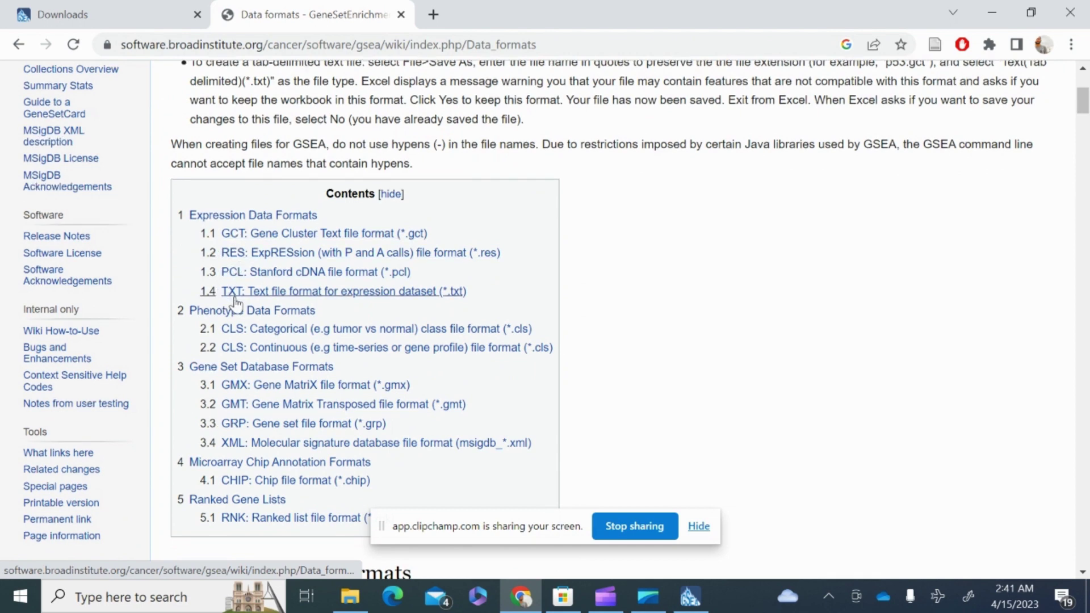
{"action": "scroll", "coordinate": [236, 301], "scroll_direction": "down", "scroll_amount": 10}
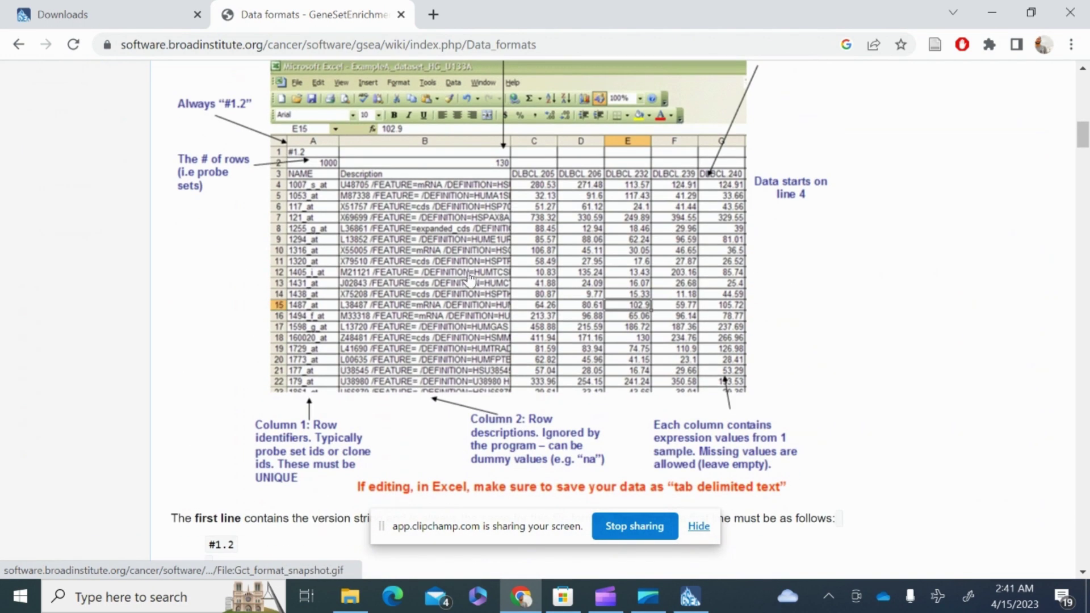
{"action": "scroll", "coordinate": [471, 261], "scroll_direction": "down", "scroll_amount": 10}
{"action": "scroll", "coordinate": [471, 258], "scroll_direction": "down", "scroll_amount": 15}
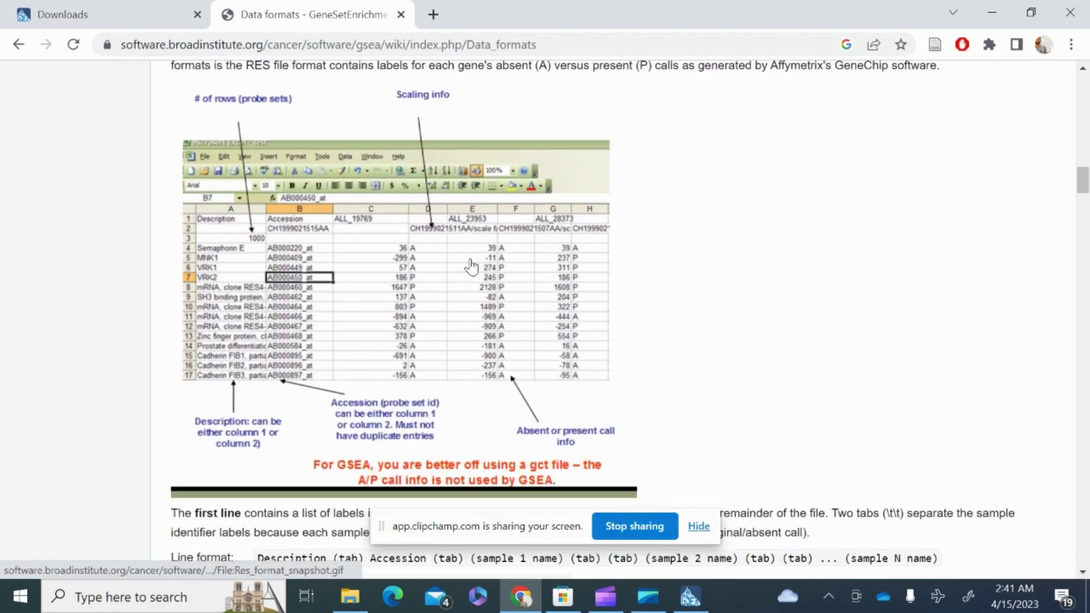
{"action": "scroll", "coordinate": [305, 321], "scroll_direction": "down", "scroll_amount": 9}
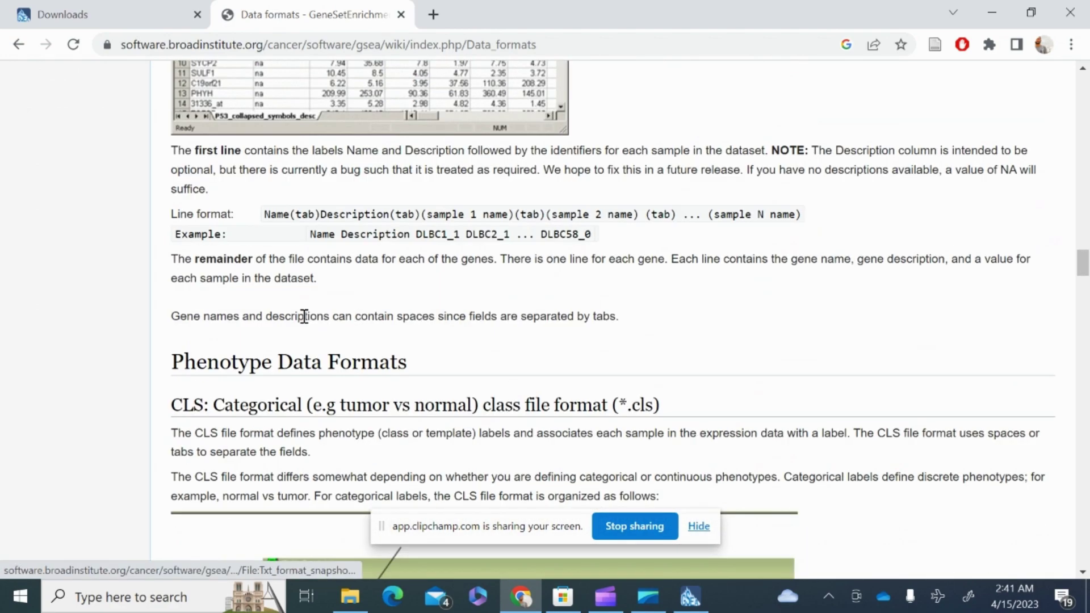
{"action": "scroll", "coordinate": [304, 317], "scroll_direction": "up", "scroll_amount": 4}
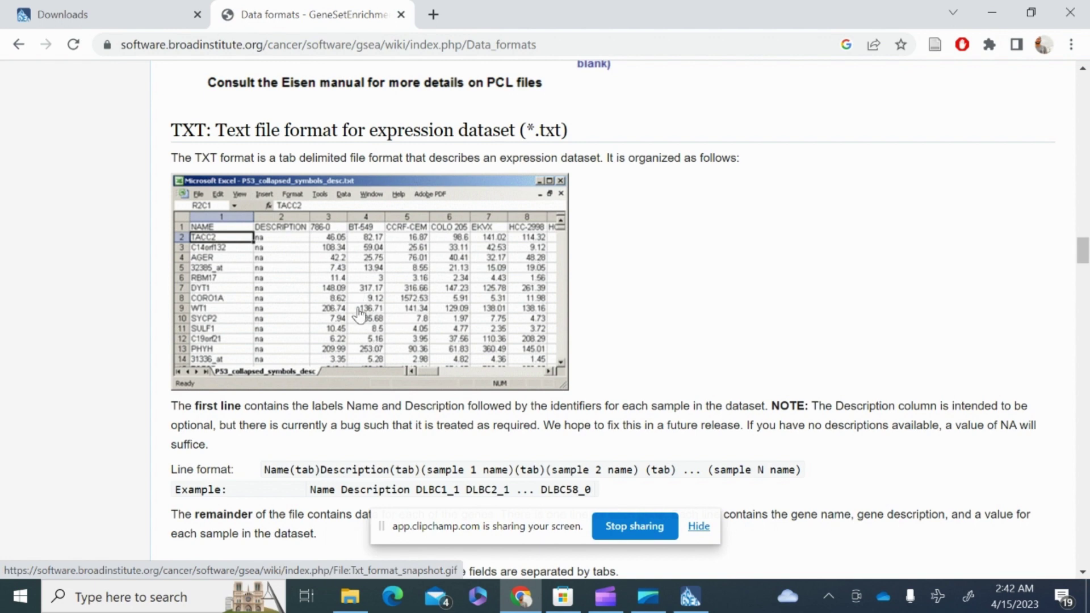
{"action": "scroll", "coordinate": [359, 311], "scroll_direction": "down", "scroll_amount": 5}
{"action": "scroll", "coordinate": [341, 290], "scroll_direction": "up", "scroll_amount": 2}
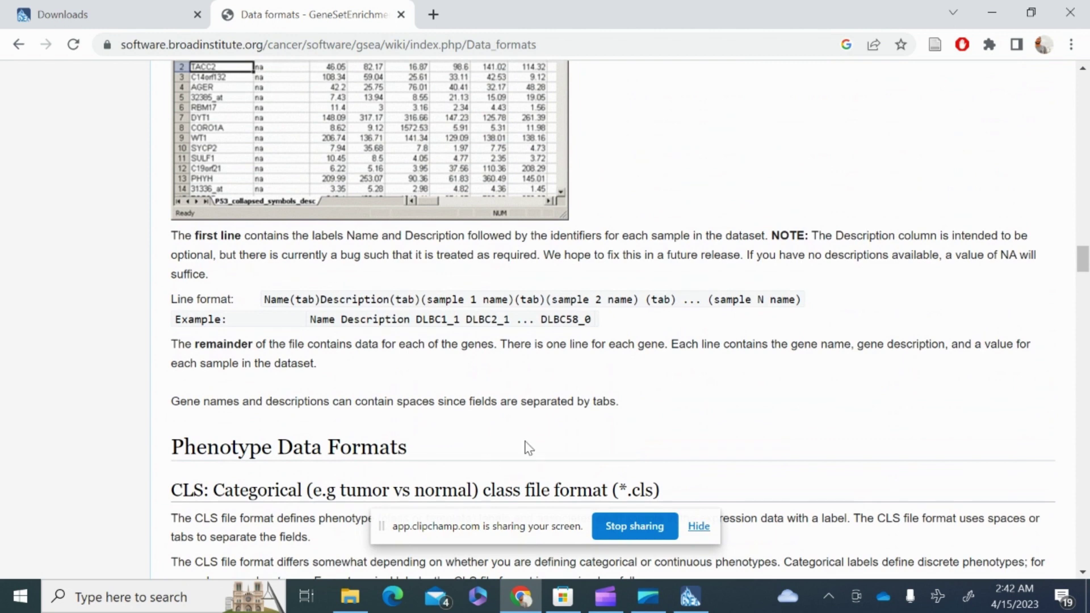
- Examine the example layout of the categorical CLS class file format under Phenotype Data Formats
{"action": "left_click", "coordinate": [690, 596]}
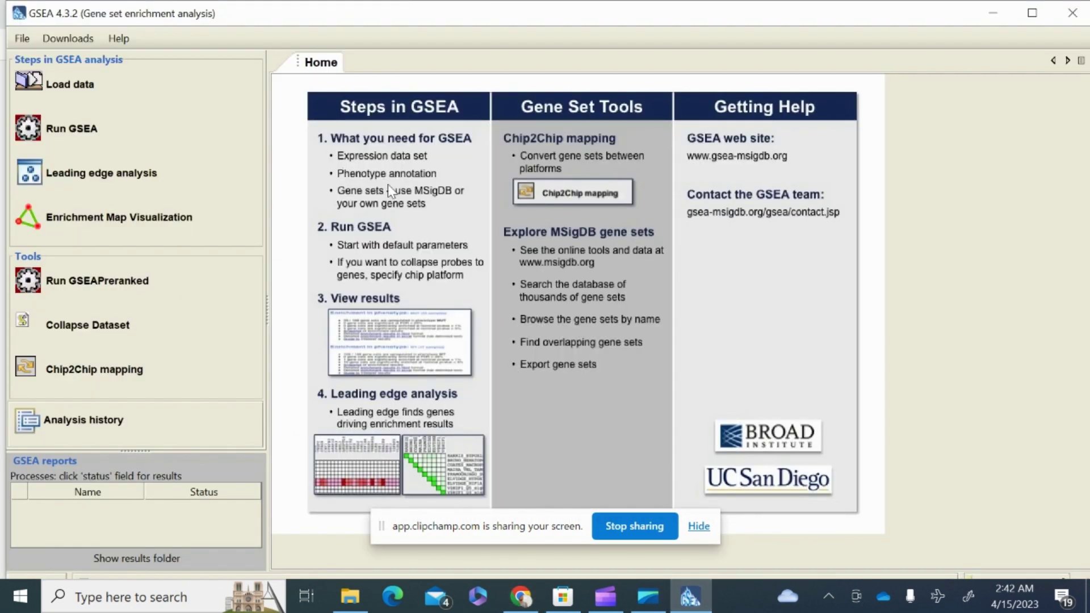
{"action": "left_click", "coordinate": [995, 21]}
{"action": "scroll", "coordinate": [500, 278], "scroll_direction": "down", "scroll_amount": 7}
{"action": "scroll", "coordinate": [498, 281], "scroll_direction": "down", "scroll_amount": 2}
{"action": "scroll", "coordinate": [466, 281], "scroll_direction": "up", "scroll_amount": 2}
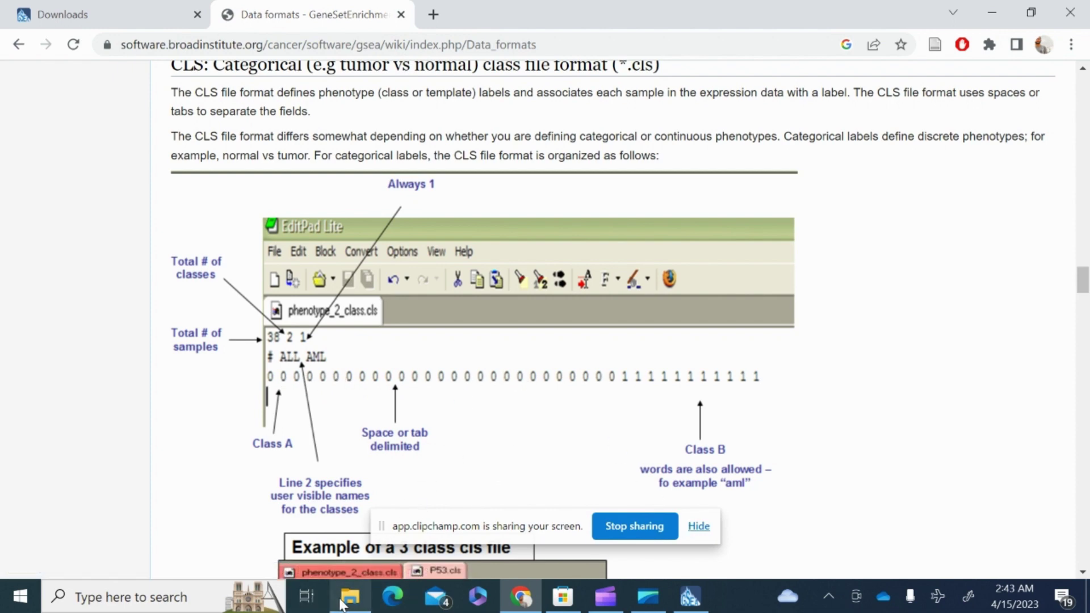
- Switch to the Video_Maker folder in File Explorer and open TvsN.cls in Notepad++
{"action": "left_click", "coordinate": [358, 609]}
{"action": "left_click", "coordinate": [395, 373]}
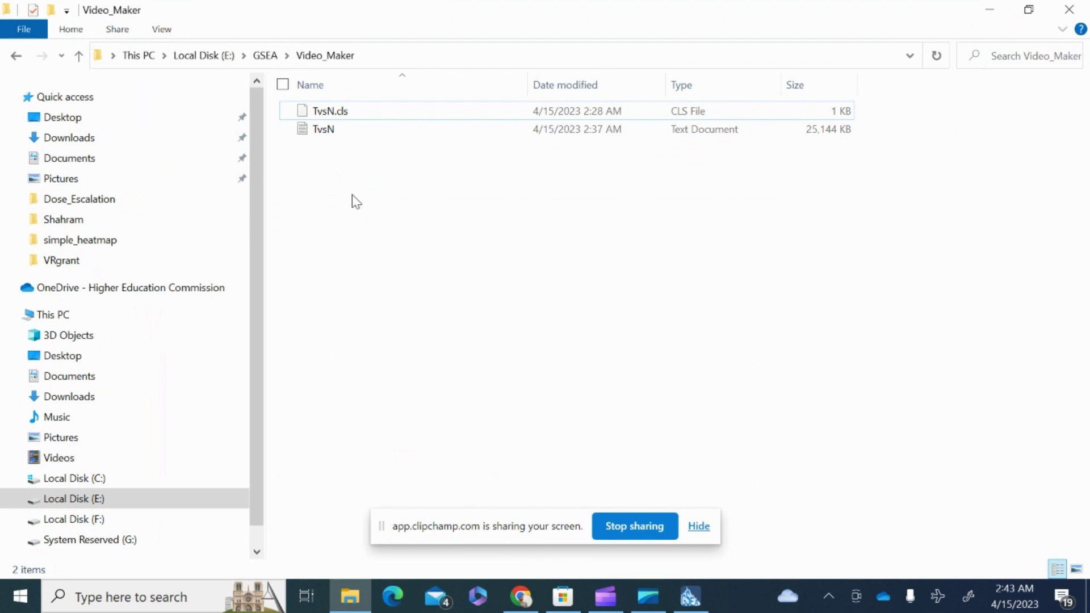
{"action": "left_click", "coordinate": [339, 116]}
{"action": "right_click", "coordinate": [339, 117]}
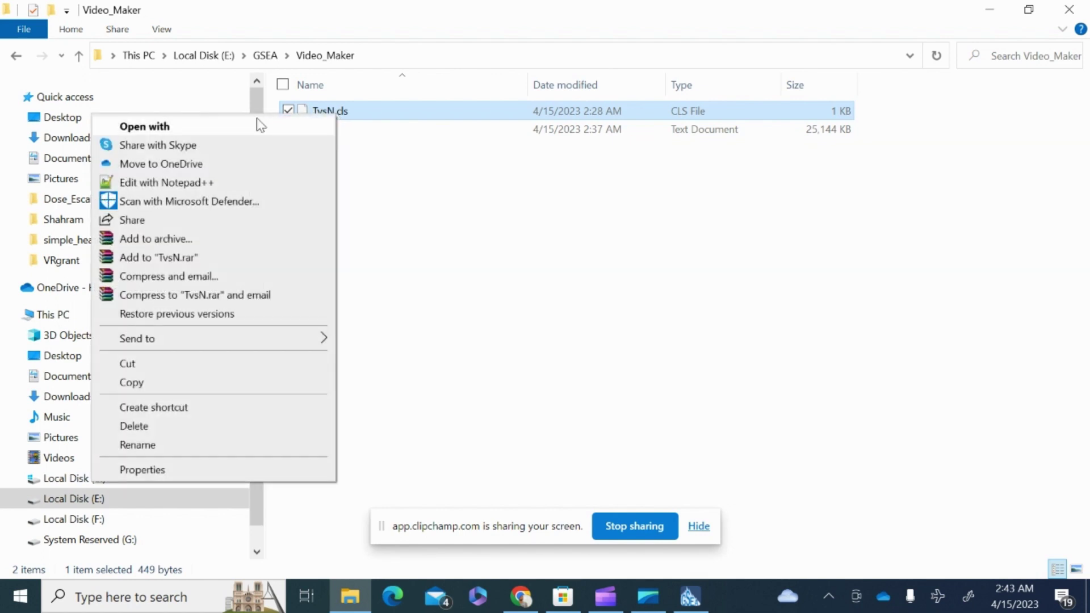
{"action": "left_click", "coordinate": [213, 182]}
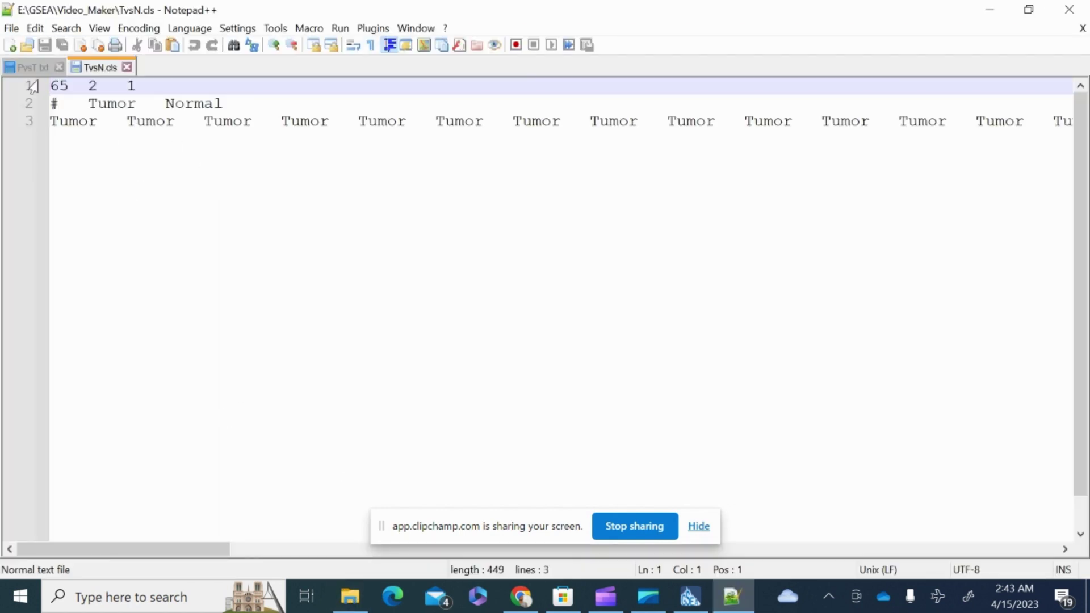
- Examine the class count, the class names and the Tumor and Normal sample labels across the lines of TvsN.cls
{"action": "double_click", "coordinate": [93, 86]}
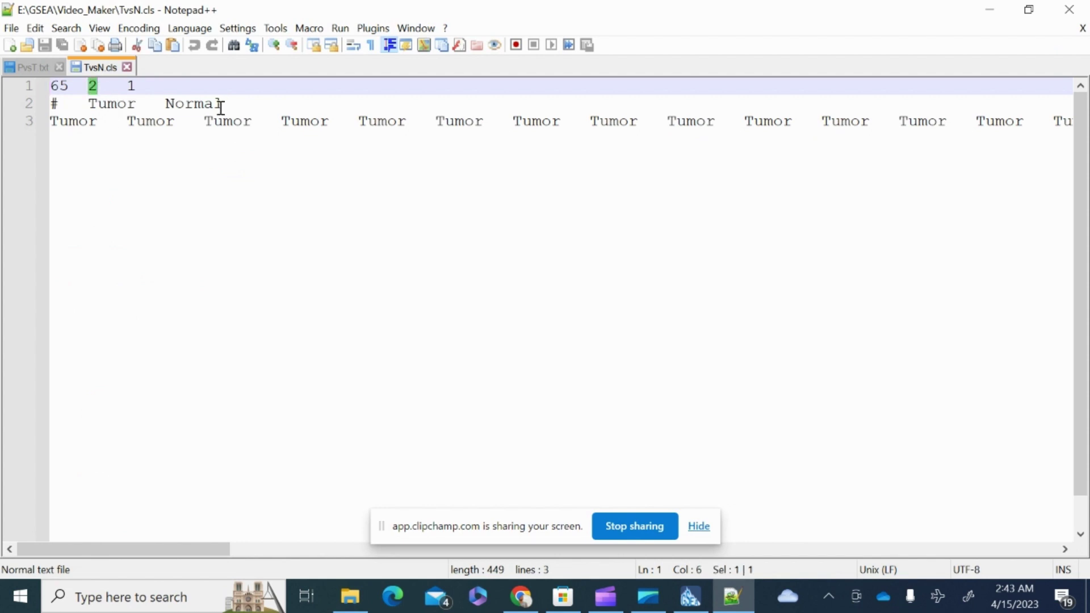
{"action": "left_click", "coordinate": [195, 106]}
{"action": "double_click", "coordinate": [80, 121]}
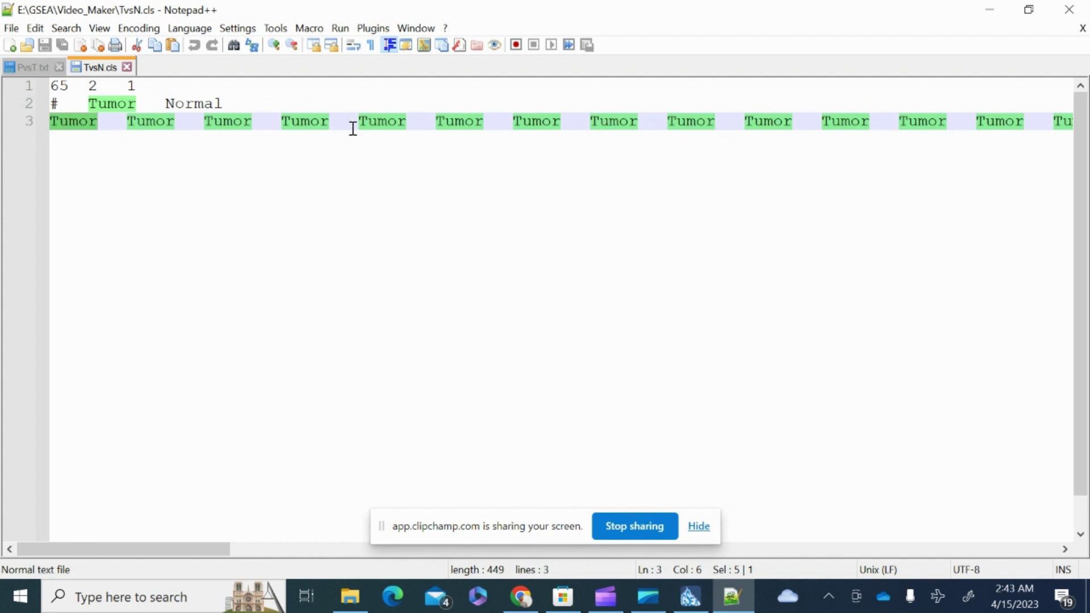
{"action": "left_click_drag", "start_coordinate": [170, 560], "coordinate": [554, 574]}
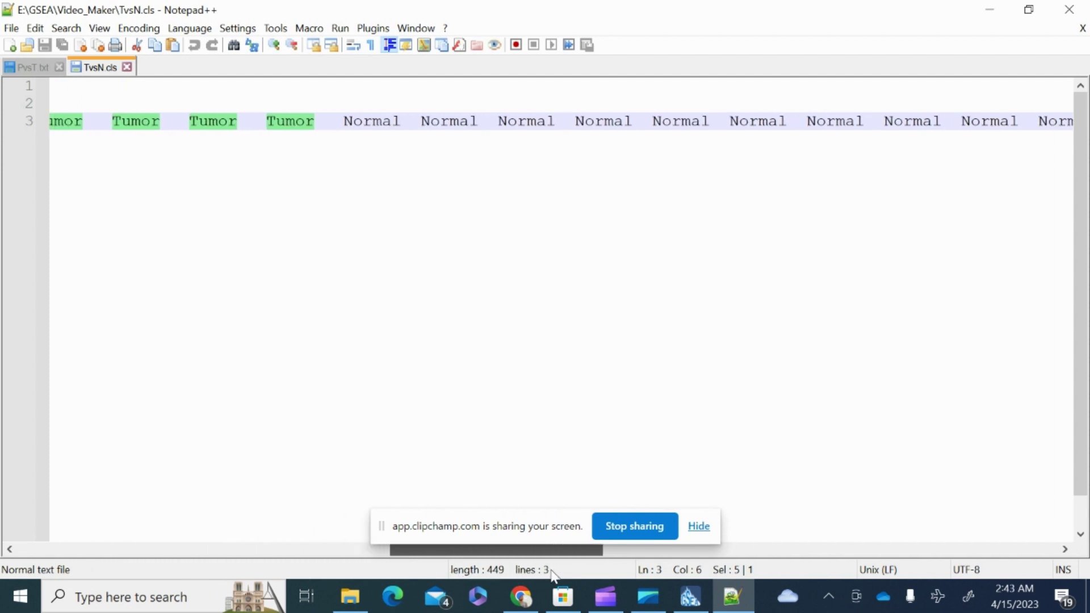
{"action": "double_click", "coordinate": [361, 123]}
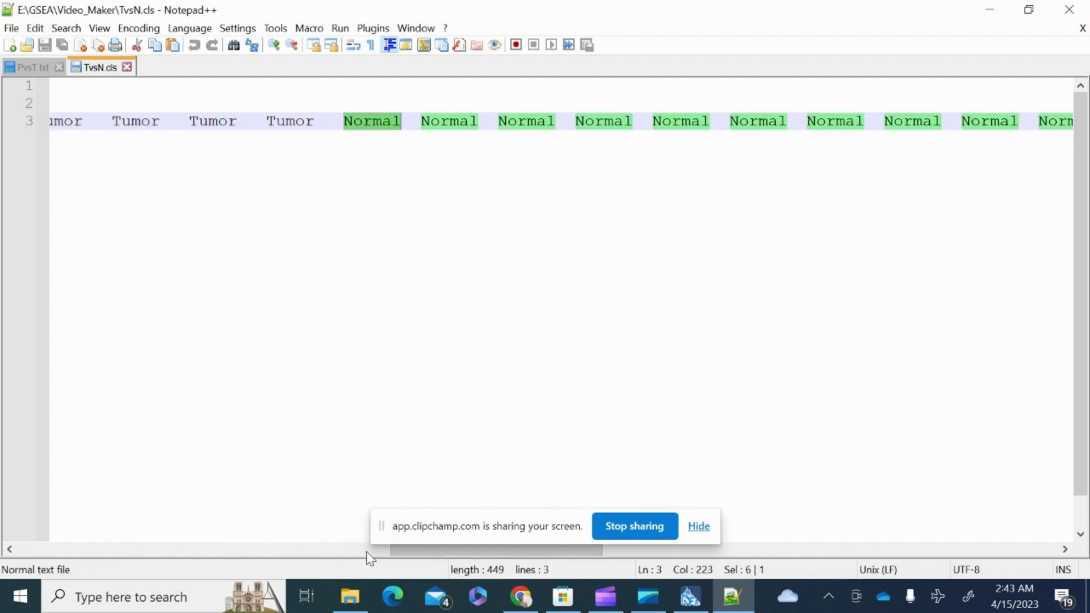
- Open the TvsN text file from the Video_Maker folder in Notepad++ and examine its NAME, DESCRIPTION and sample columns
{"action": "left_click", "coordinate": [351, 596]}
{"action": "left_click", "coordinate": [321, 135]}
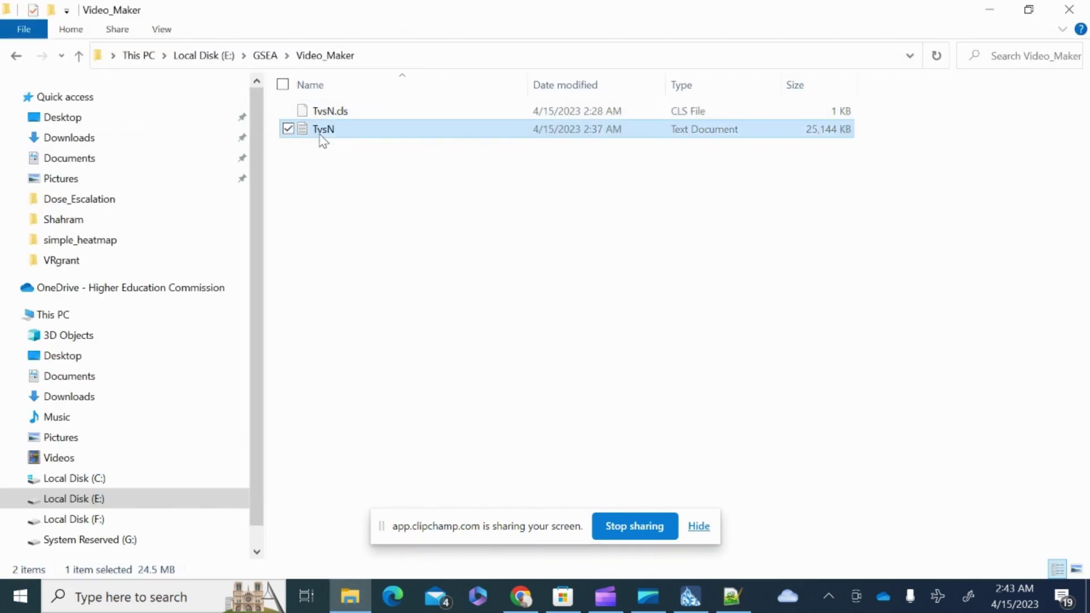
{"action": "right_click", "coordinate": [322, 136]}
{"action": "left_click", "coordinate": [193, 241]}
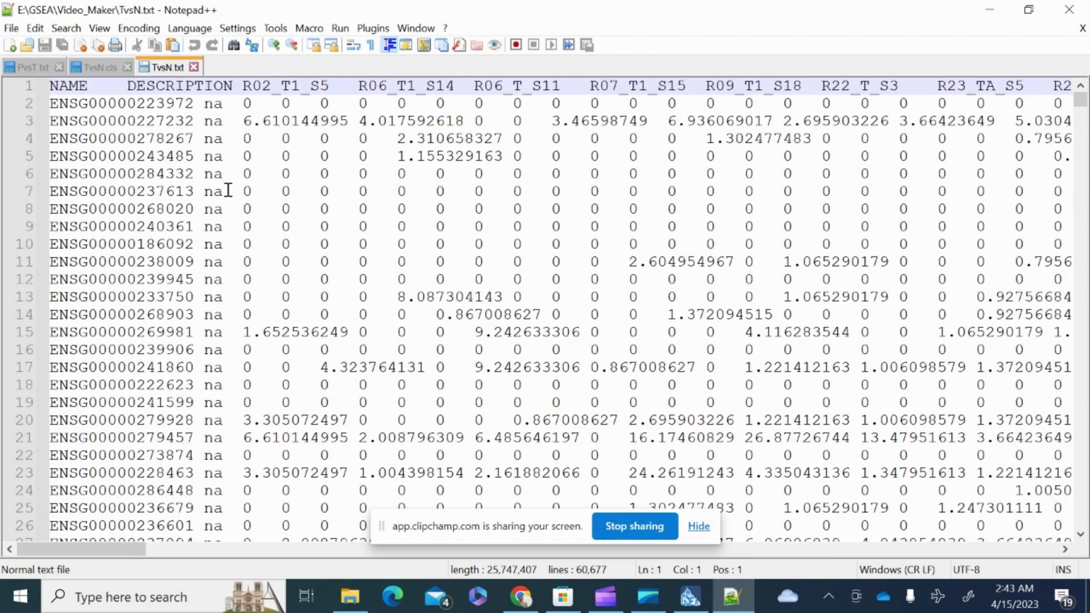
{"action": "scroll", "coordinate": [523, 374], "scroll_direction": "down", "scroll_amount": 5}
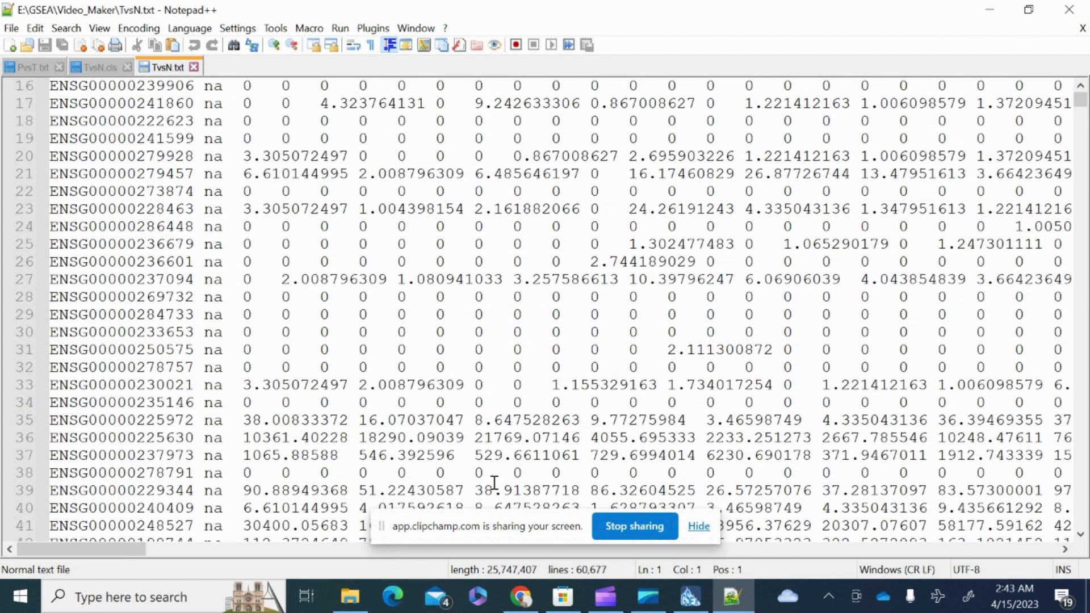
- Switch to GSEA and load both TvsN.cls and TvsN.txt from the Video_Maker folder as input data
{"action": "left_click", "coordinate": [690, 596]}
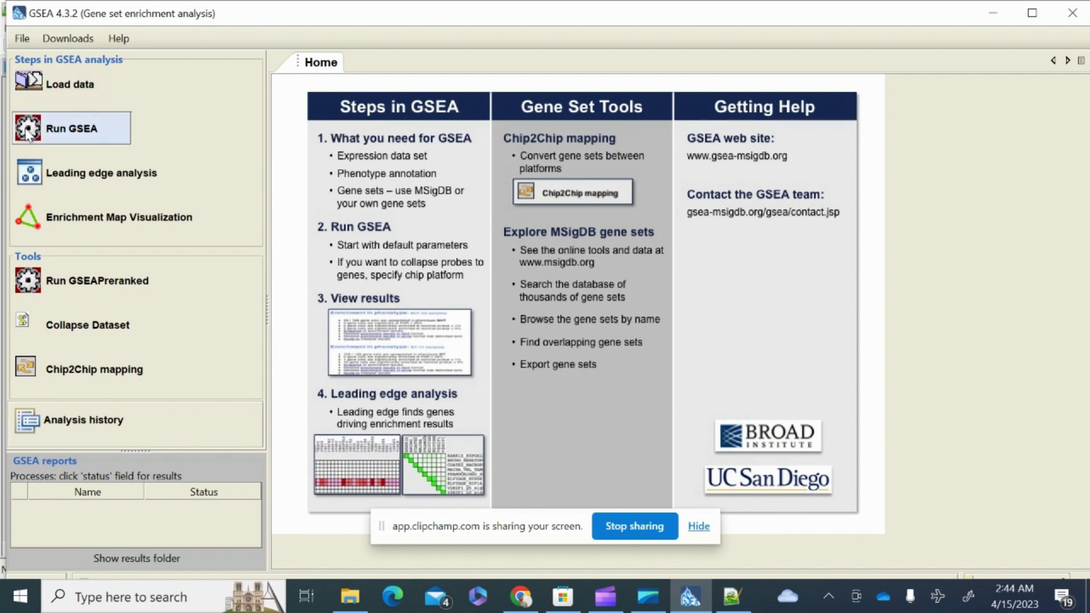
{"action": "left_click", "coordinate": [70, 85]}
{"action": "left_click", "coordinate": [422, 132]}
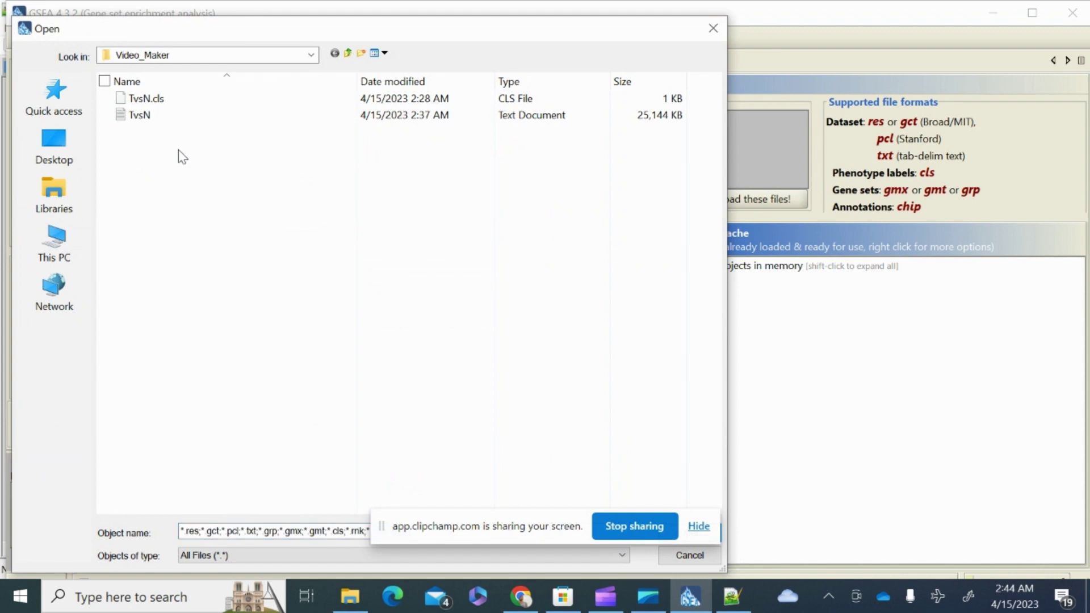
{"action": "key", "text": "ctrl+a"}
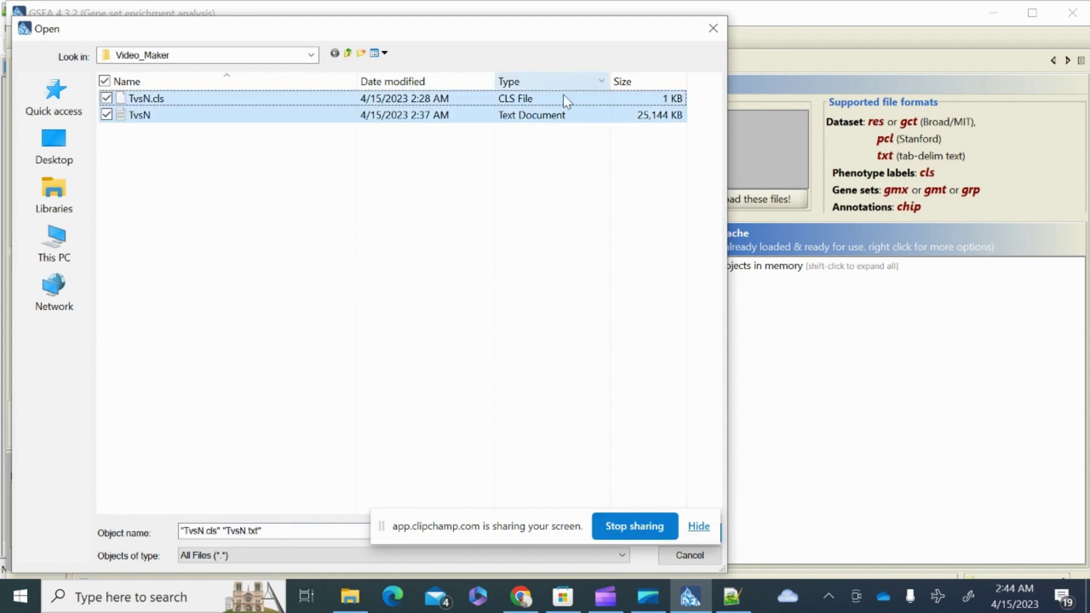
{"action": "left_click_drag", "start_coordinate": [572, 36], "coordinate": [722, 21]}
{"action": "left_click", "coordinate": [846, 523]}
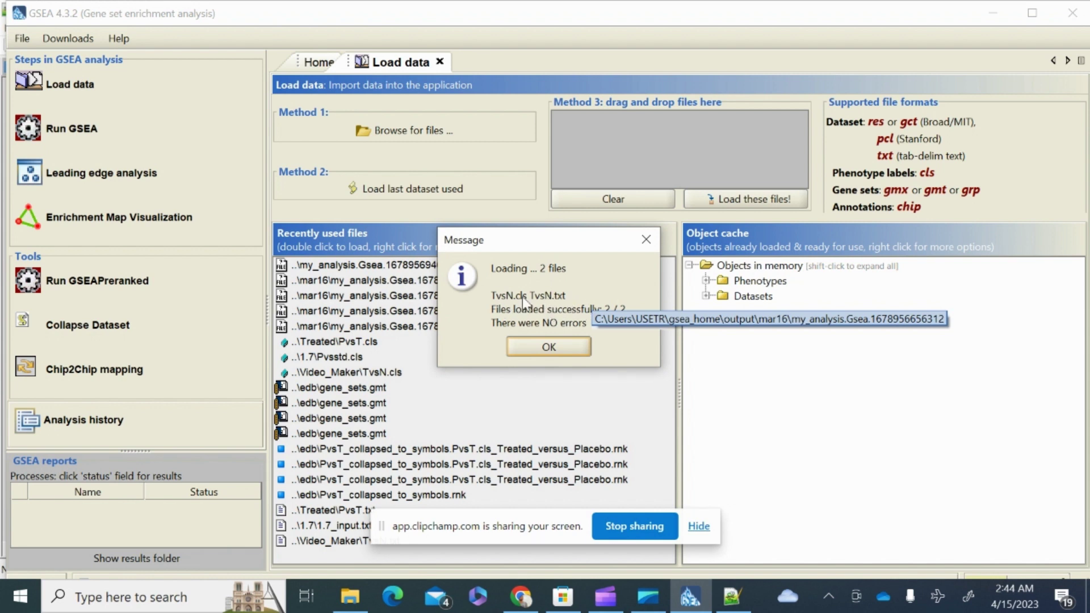
{"action": "left_click", "coordinate": [545, 346]}
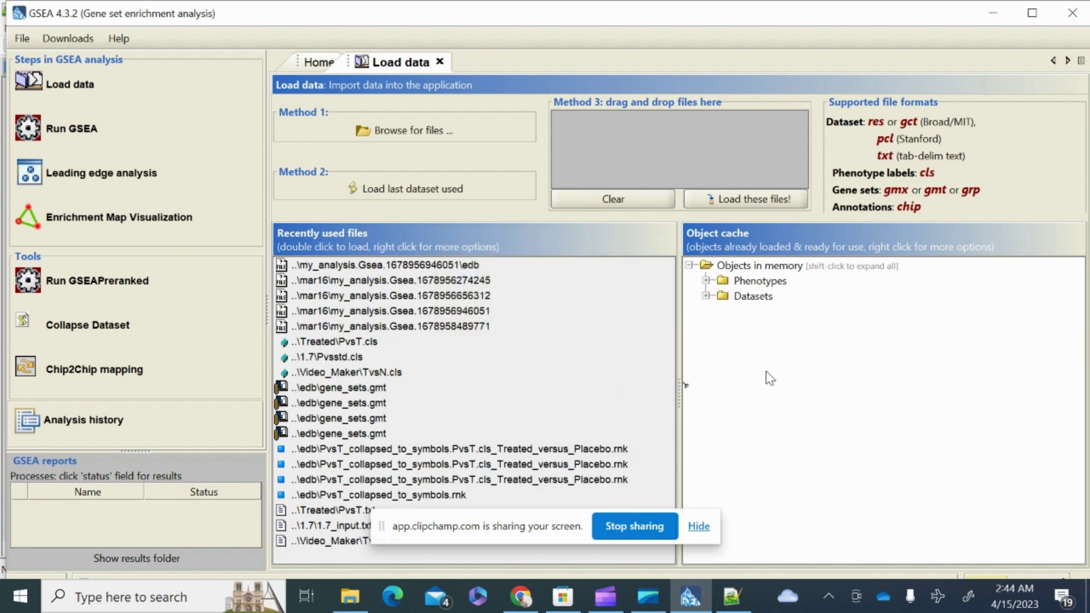
- Open the Run GSEA setup, choose TvsN as the expression dataset and set Tumor_versus_Normal from TvsN.cls as the phenotype labels
{"action": "left_click", "coordinate": [72, 135]}
{"action": "left_click", "coordinate": [560, 136]}
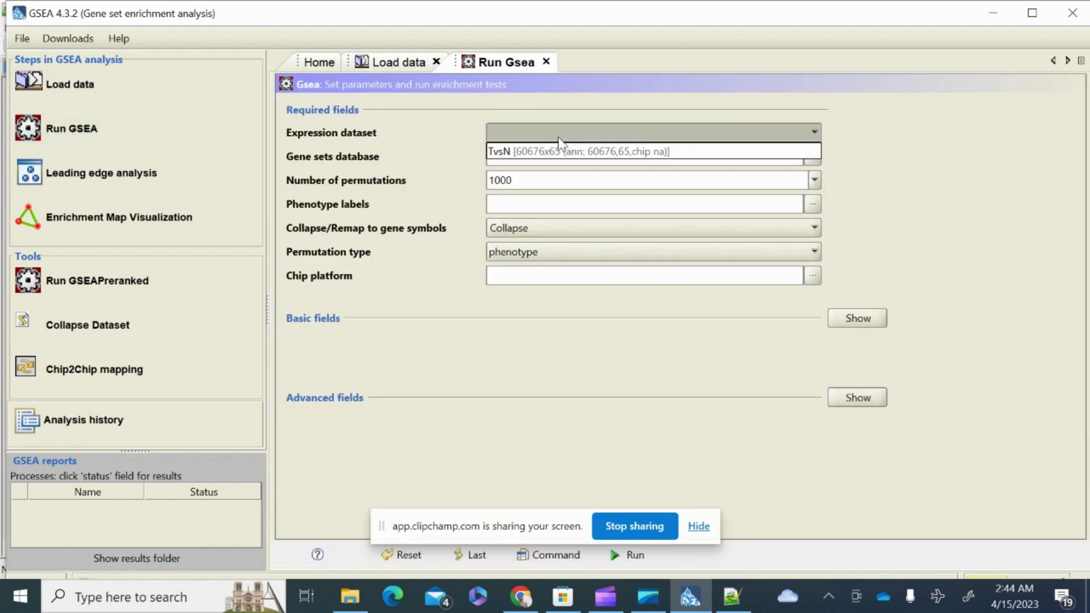
{"action": "left_click", "coordinate": [503, 153]}
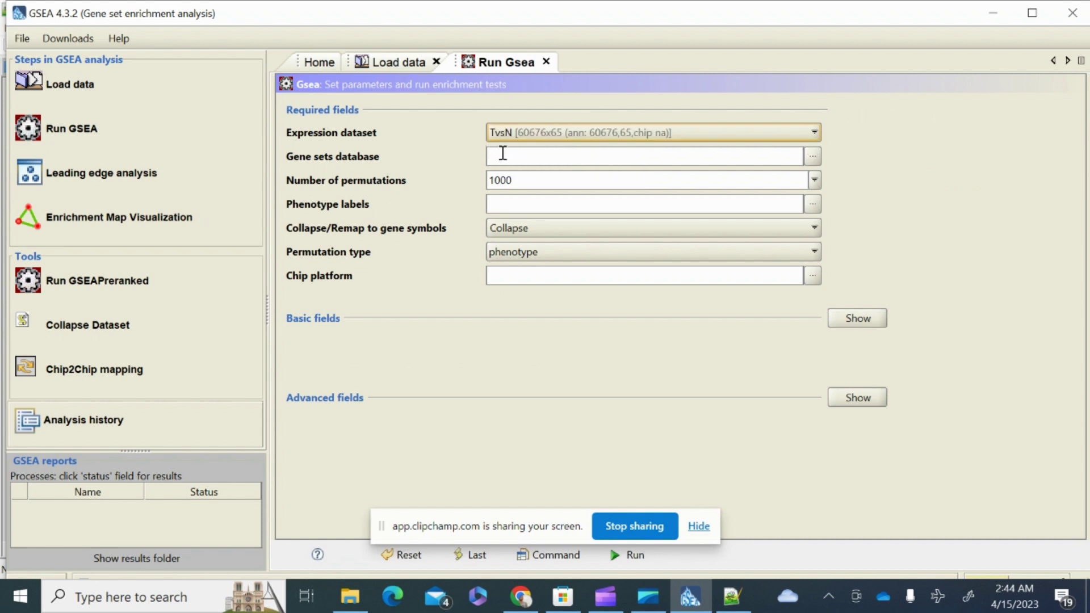
{"action": "left_click", "coordinate": [815, 209]}
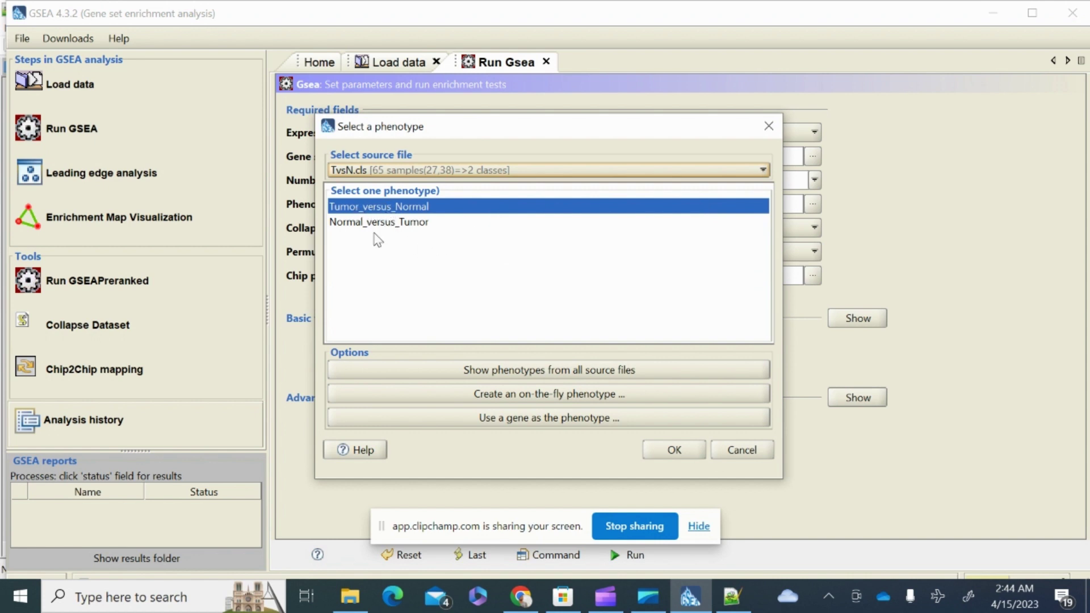
{"action": "left_click", "coordinate": [668, 449]}
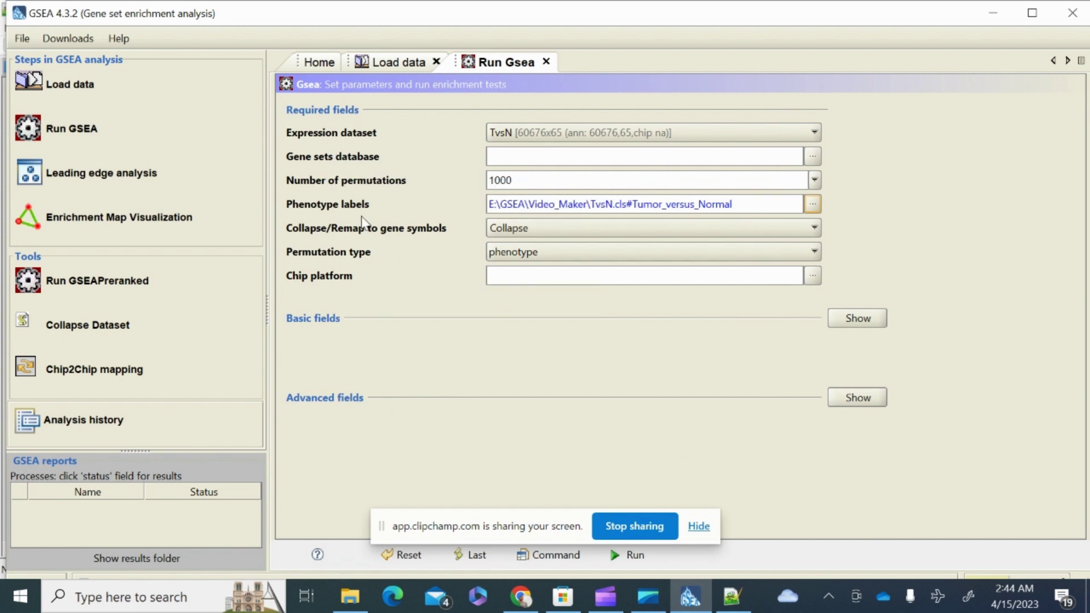
- Set the gene sets database to h.all.v2023.1.Hs.symbols.gmt from the human MSigDB collection
{"action": "left_click", "coordinate": [816, 158]}
{"action": "scroll", "coordinate": [268, 278], "scroll_direction": "down", "scroll_amount": 3}
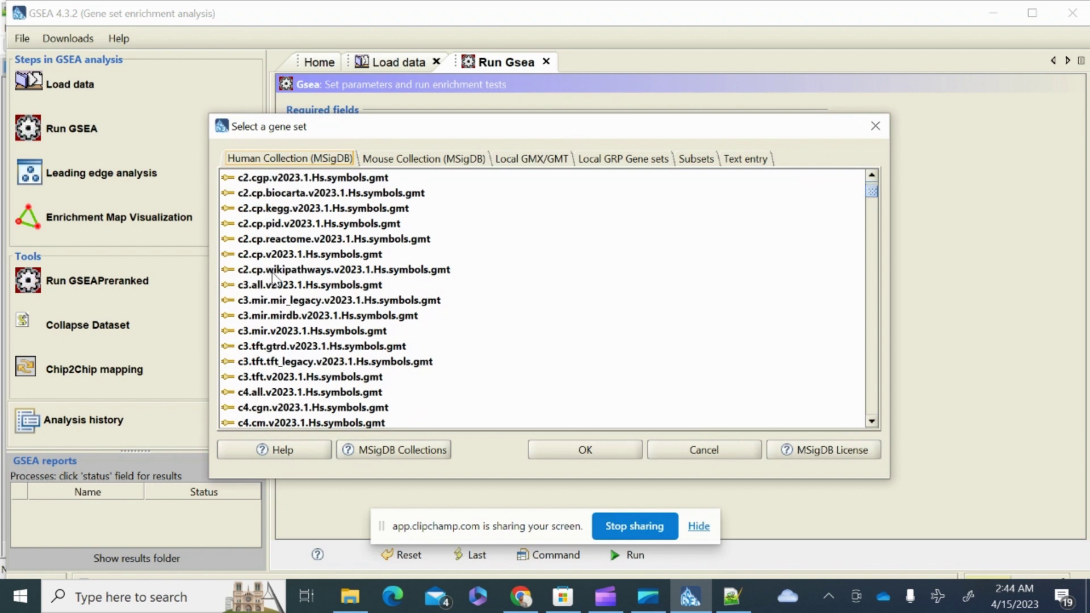
{"action": "scroll", "coordinate": [272, 290], "scroll_direction": "up", "scroll_amount": 3}
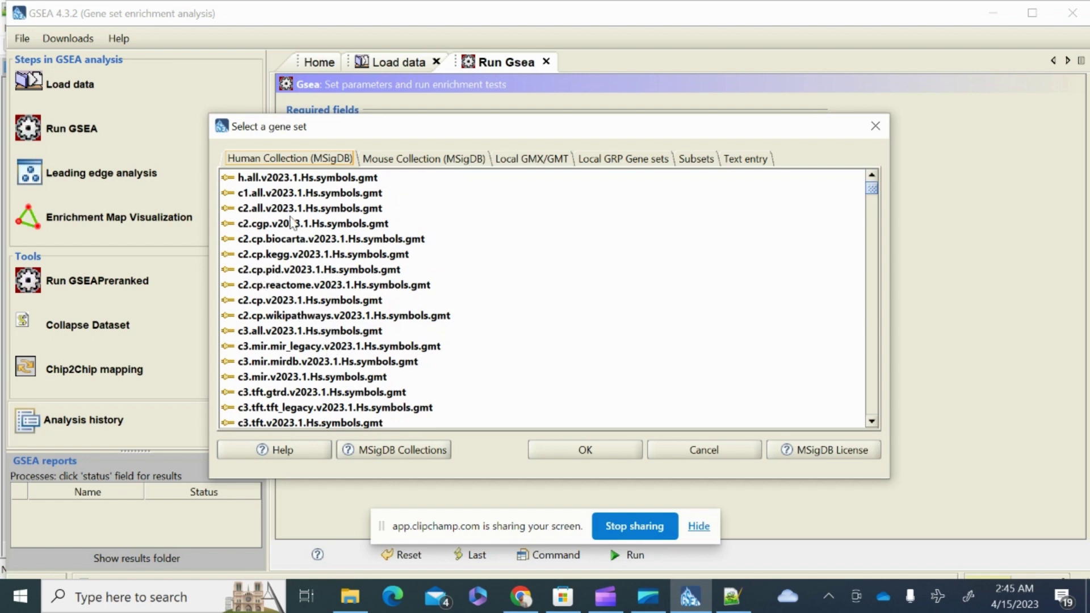
{"action": "left_click", "coordinate": [281, 184]}
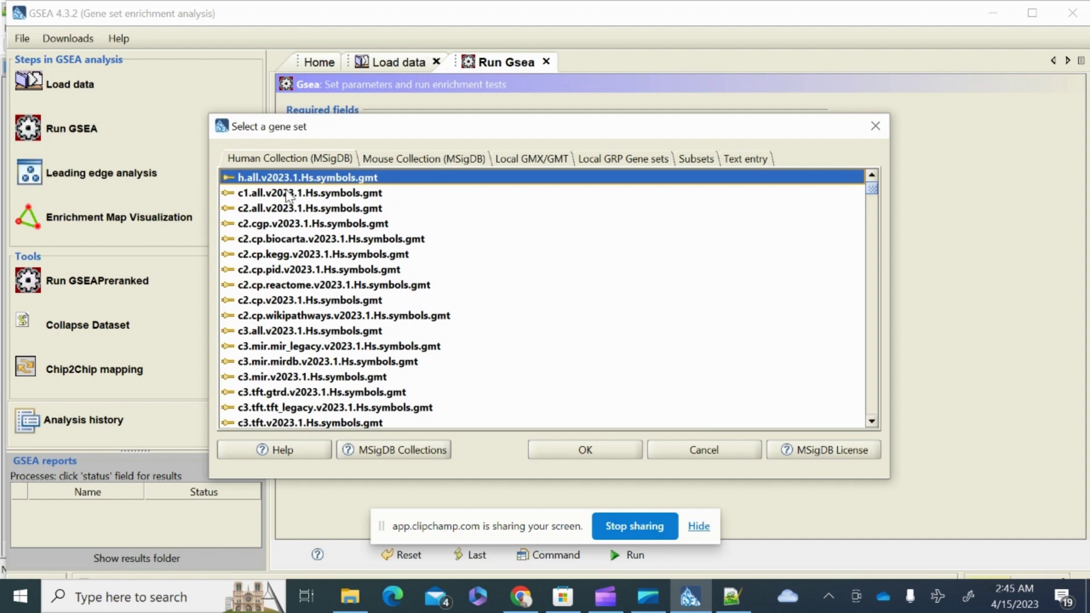
{"action": "left_click", "coordinate": [601, 445]}
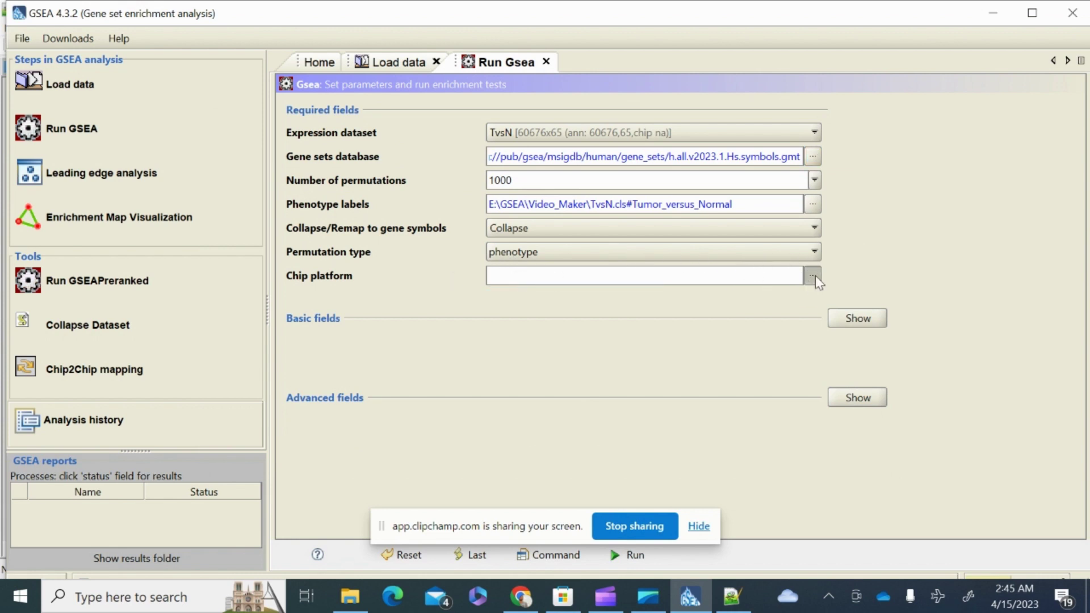
- Check the gene ID type in TvsN.txt in Notepad++, and set the GSEA chip platform to Human_Ensembl_Gene_ID_MSigDB.v2023.1.Hs.chip
{"action": "left_click", "coordinate": [552, 281]}
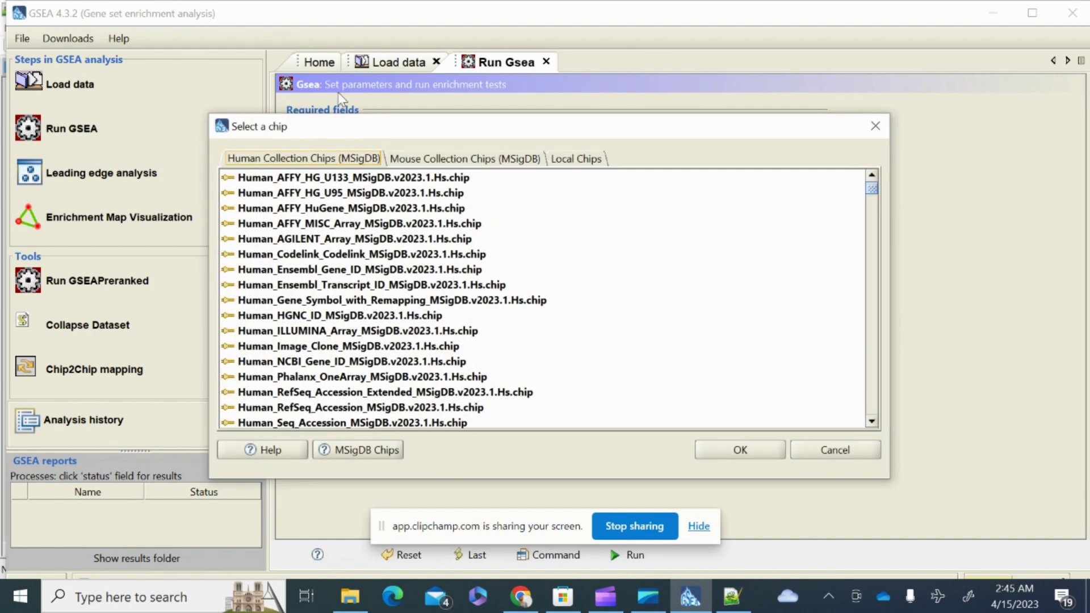
{"action": "left_click", "coordinate": [731, 597]}
{"action": "left_click_drag", "start_coordinate": [79, 314], "coordinate": [88, 332]}
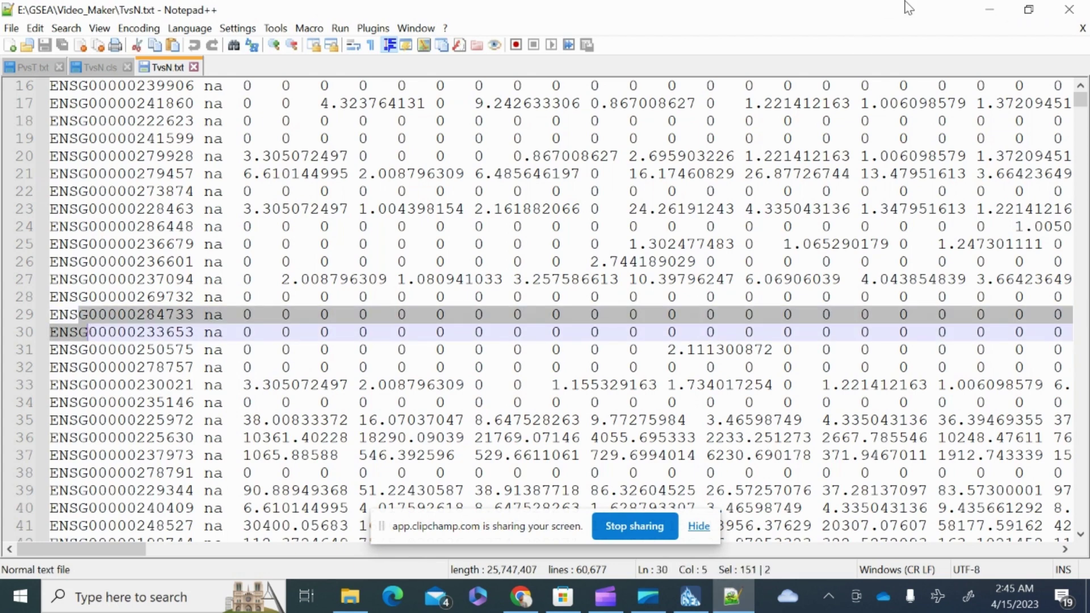
{"action": "left_click", "coordinate": [990, 10]}
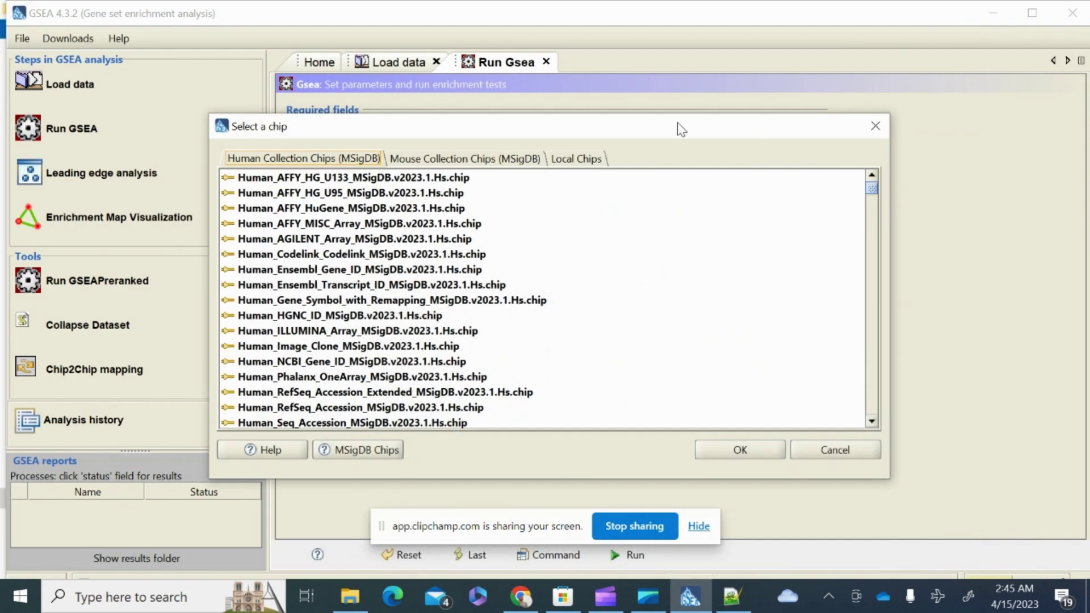
{"action": "left_click", "coordinate": [332, 272]}
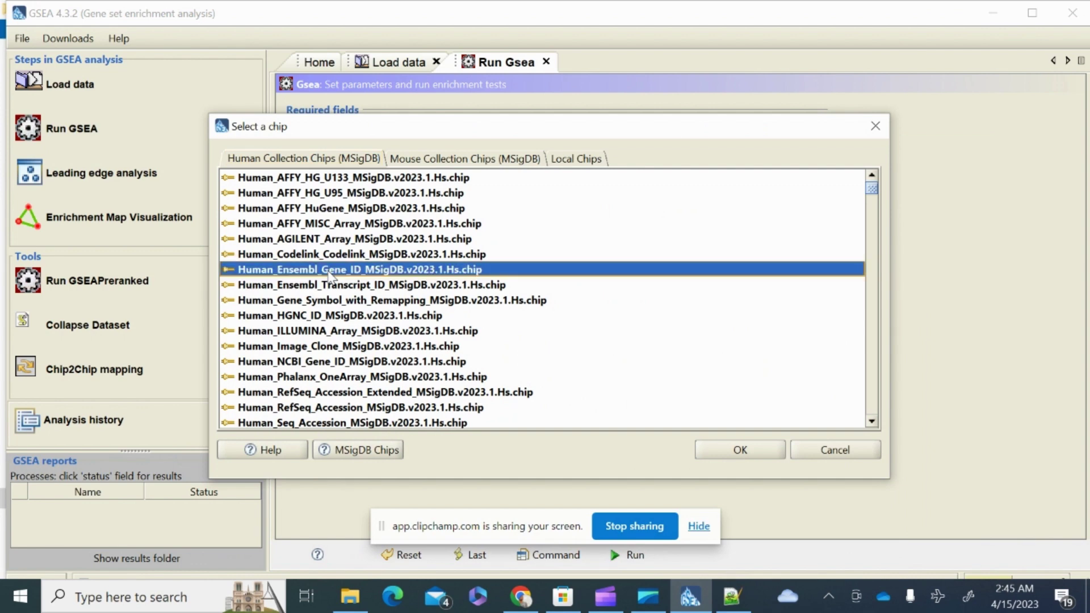
{"action": "left_click", "coordinate": [754, 455]}
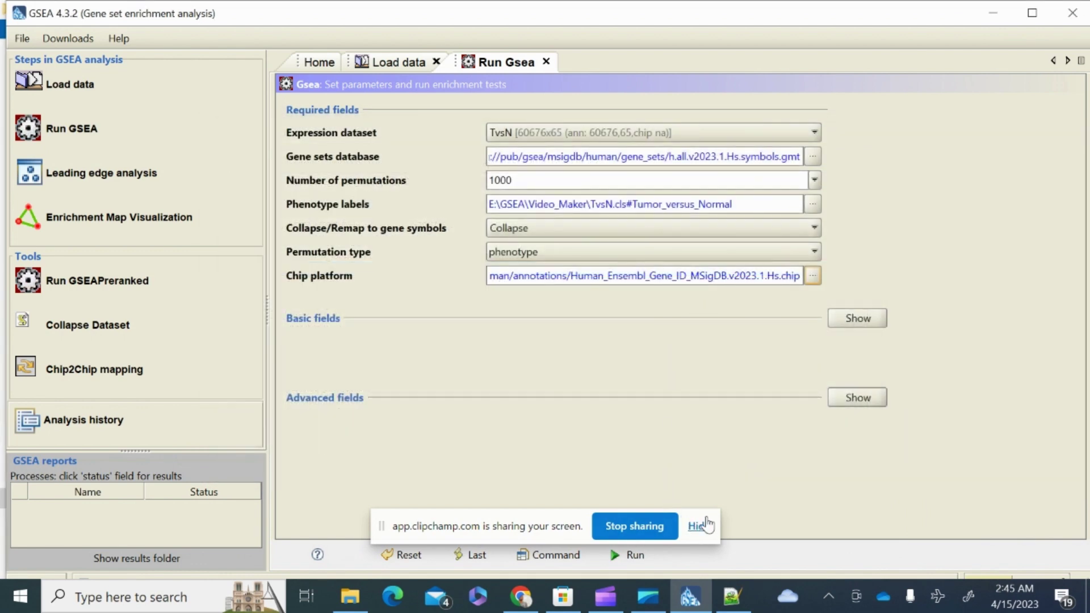
- Reposition the GSEA window to expose the run control, start the enrichment analysis, and maximize the window
{"action": "left_click", "coordinate": [635, 560]}
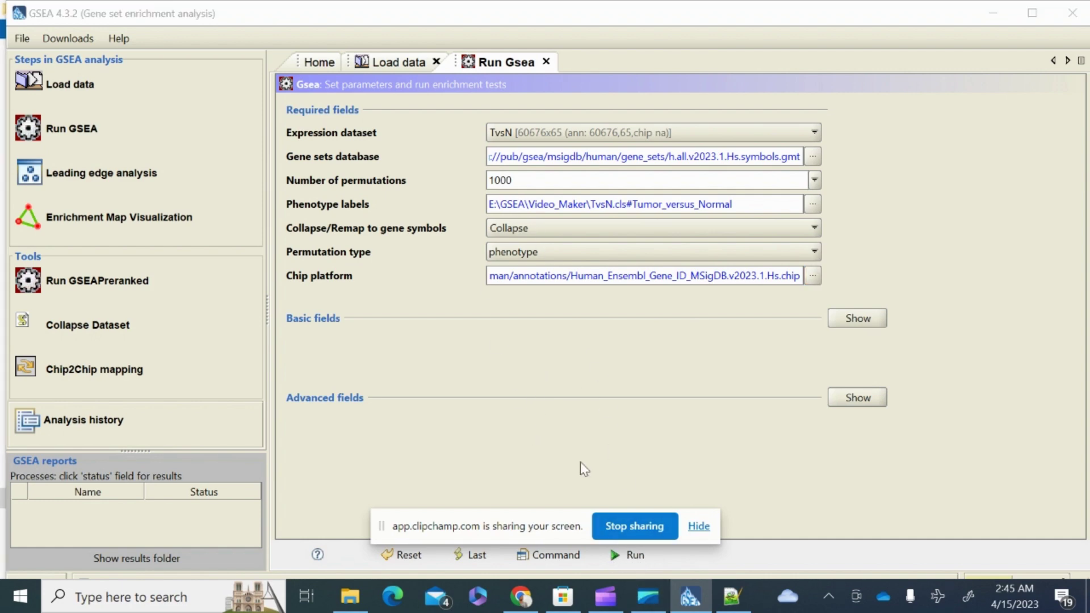
{"action": "mouse_move", "coordinate": [557, 12]}
{"action": "left_mouse_down"}
{"action": "mouse_move", "coordinate": [584, 44]}
{"action": "mouse_move", "coordinate": [568, 3]}
{"action": "left_mouse_up"}
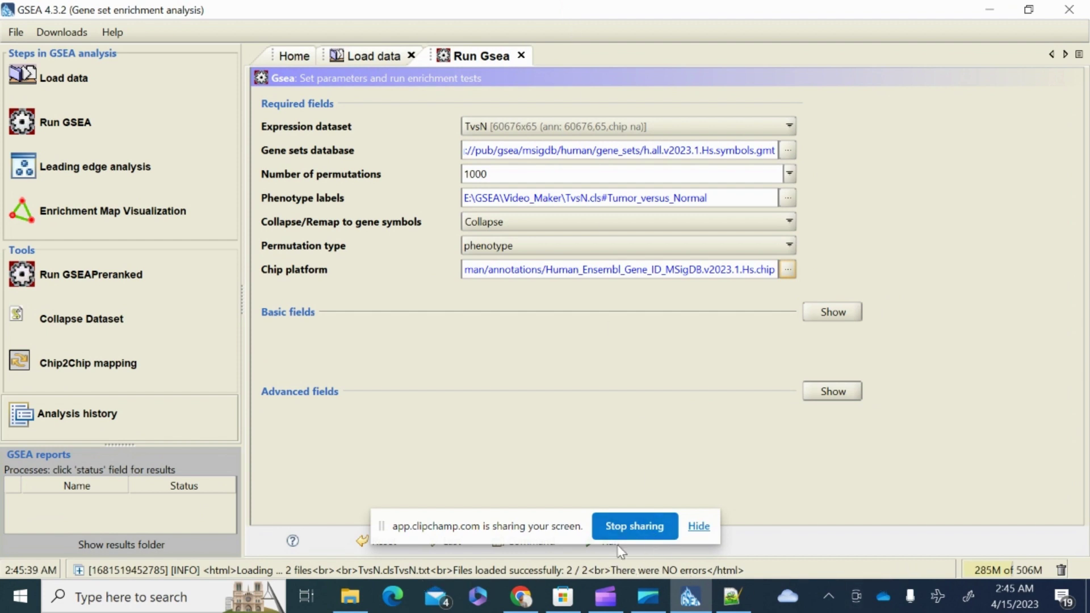
{"action": "left_click_drag", "start_coordinate": [764, 7], "coordinate": [1005, 20]}
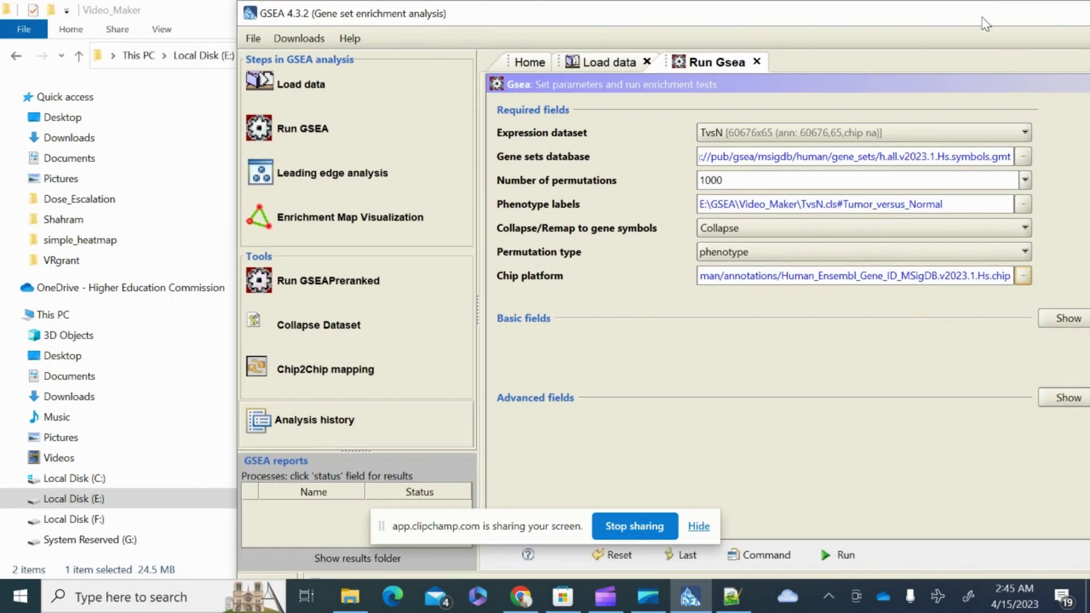
{"action": "left_click", "coordinate": [836, 558]}
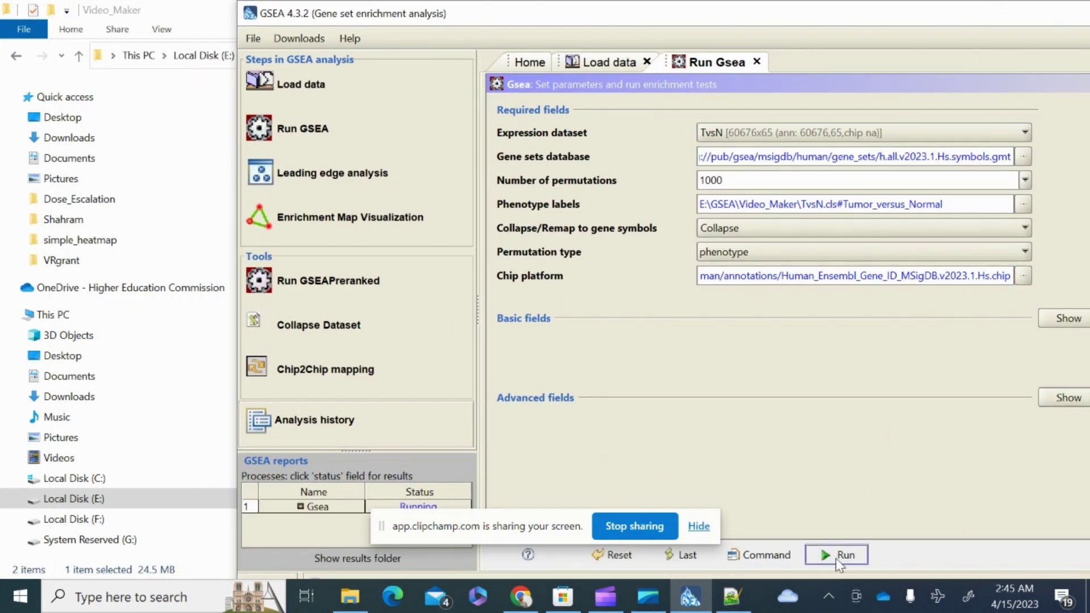
{"action": "left_click_drag", "start_coordinate": [727, 22], "coordinate": [648, 27]}
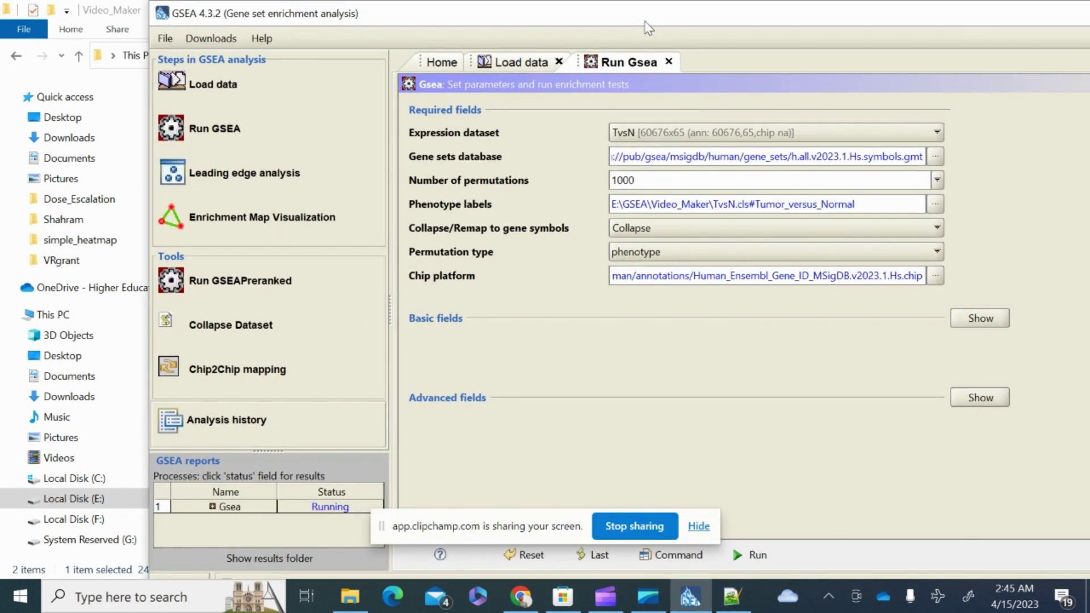
{"action": "double_click", "coordinate": [648, 22]}
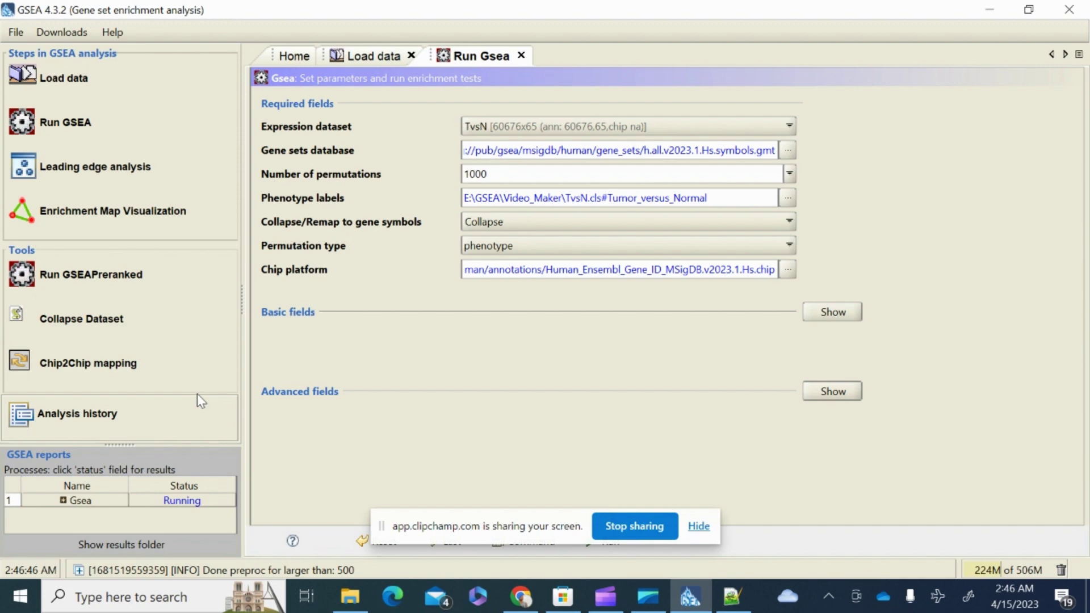
- Switch to Chrome, open YouTube in a new tab and go to the signed-in account's own channel
{"action": "left_click", "coordinate": [520, 597]}
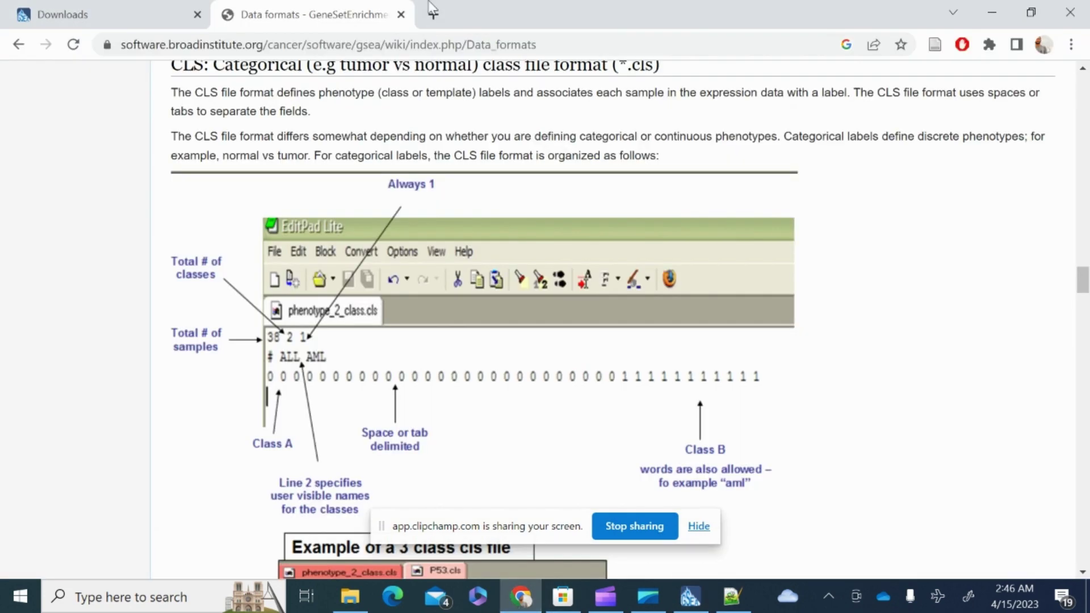
{"action": "left_click", "coordinate": [433, 15]}
{"action": "type", "text": "yo"}
{"action": "key", "text": "Return"}
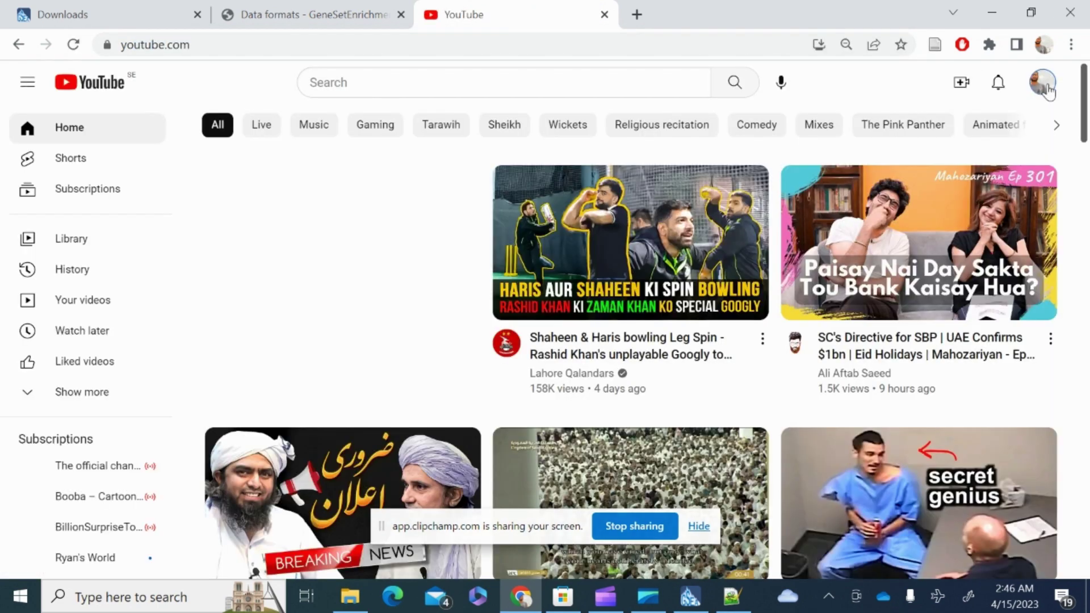
{"action": "left_click", "coordinate": [1050, 85]}
{"action": "left_click", "coordinate": [855, 170]}
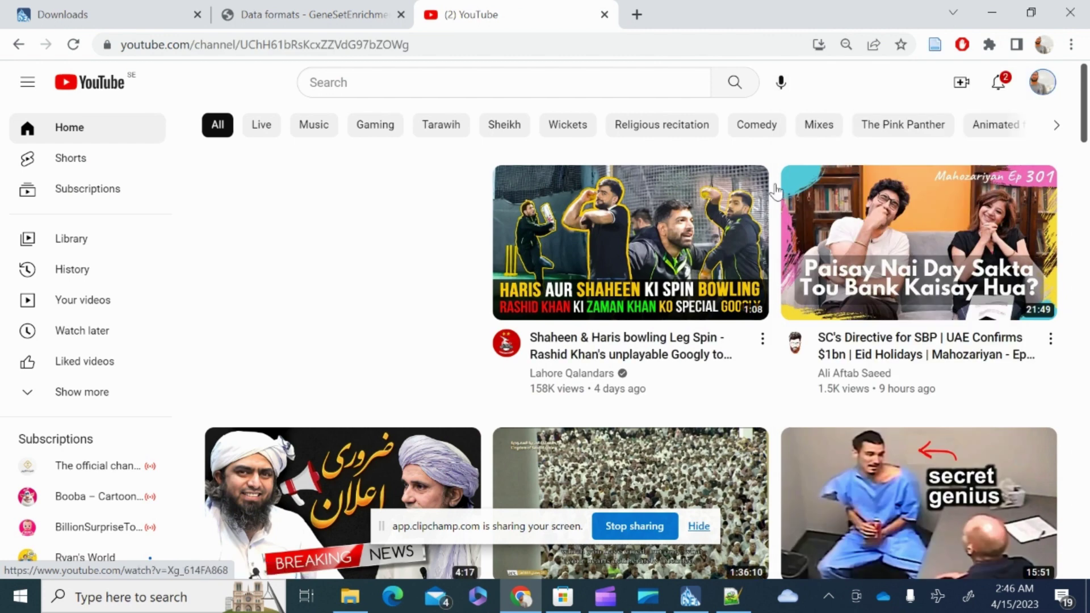
- Pause the channel's featured video and browse the steps in the RNA Seq Data Analysis Tutorial series
{"action": "scroll", "coordinate": [431, 239], "scroll_direction": "down", "scroll_amount": 2}
{"action": "scroll", "coordinate": [236, 246], "scroll_direction": "down", "scroll_amount": 9}
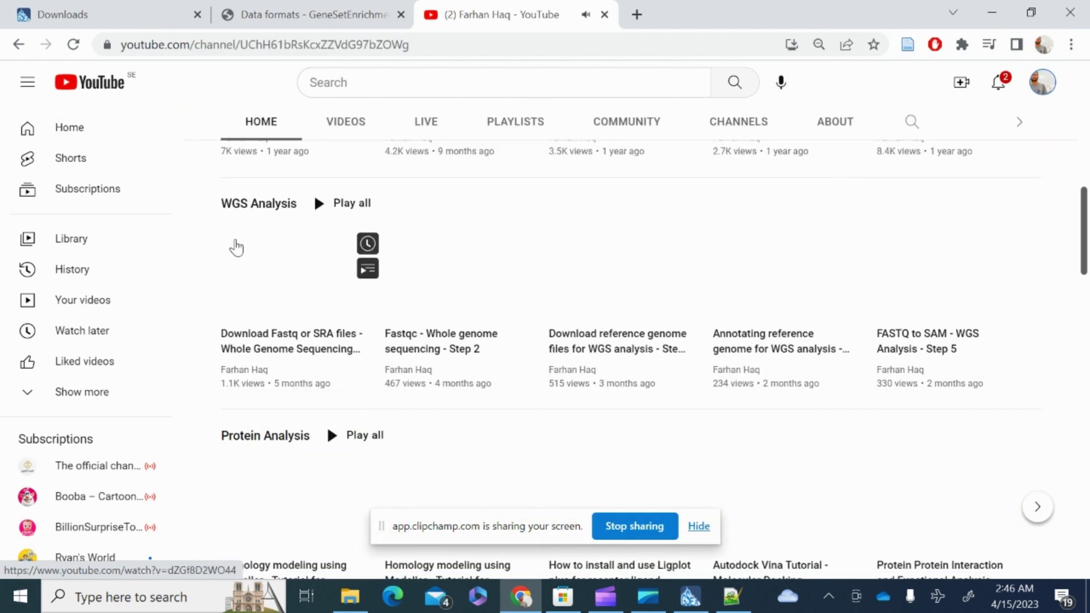
{"action": "scroll", "coordinate": [261, 260], "scroll_direction": "up", "scroll_amount": 4}
{"action": "mouse_move", "coordinate": [264, 171]}
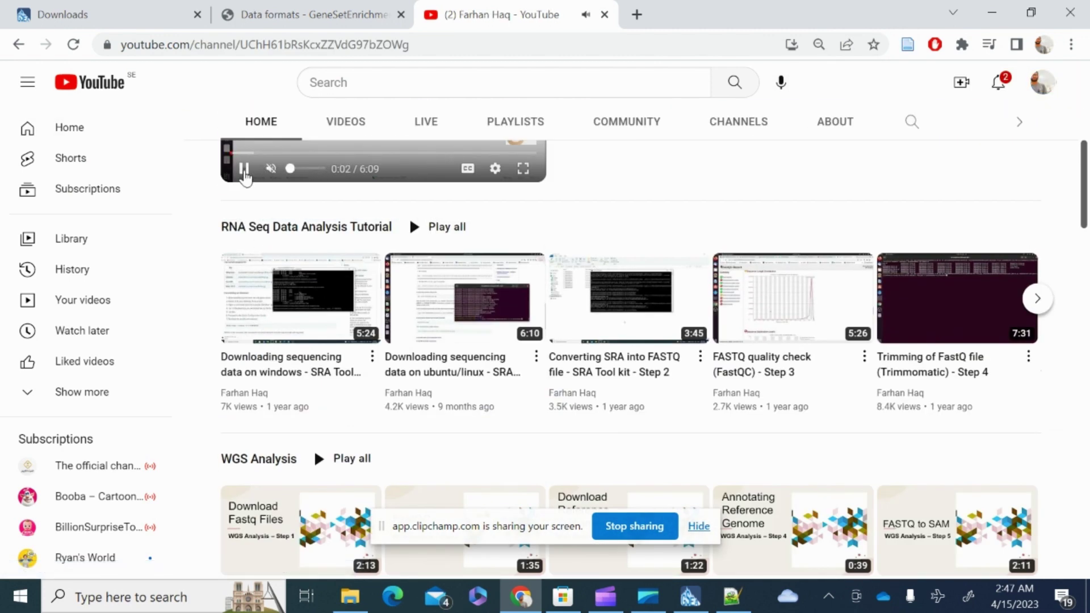
{"action": "scroll", "coordinate": [357, 305], "scroll_direction": "down", "scroll_amount": 3}
{"action": "scroll", "coordinate": [361, 307], "scroll_direction": "up", "scroll_amount": 1}
{"action": "scroll", "coordinate": [361, 307], "scroll_direction": "up", "scroll_amount": 3}
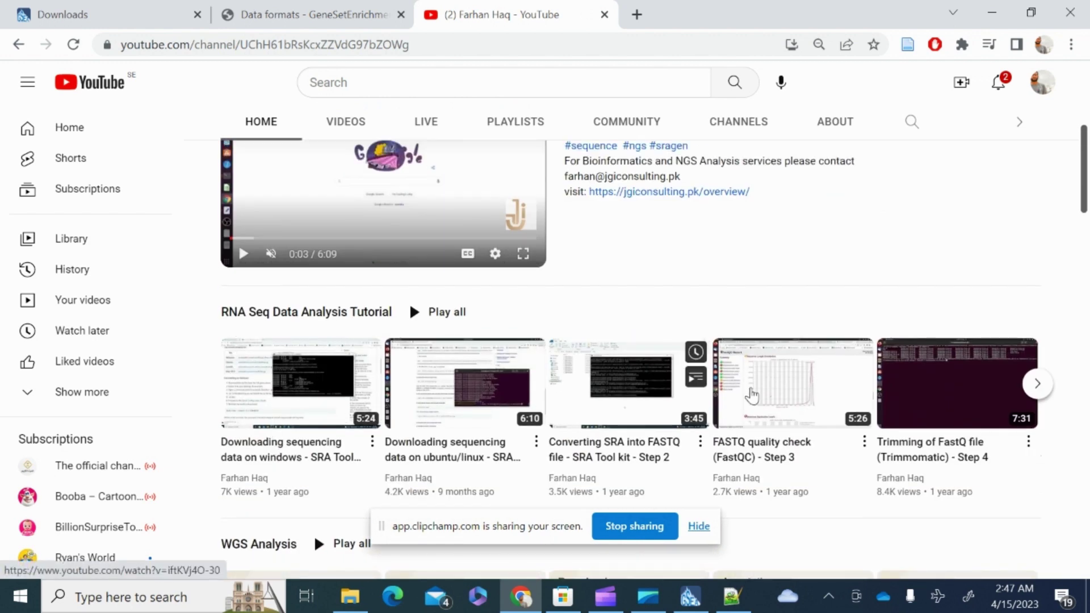
{"action": "left_click", "coordinate": [1037, 384]}
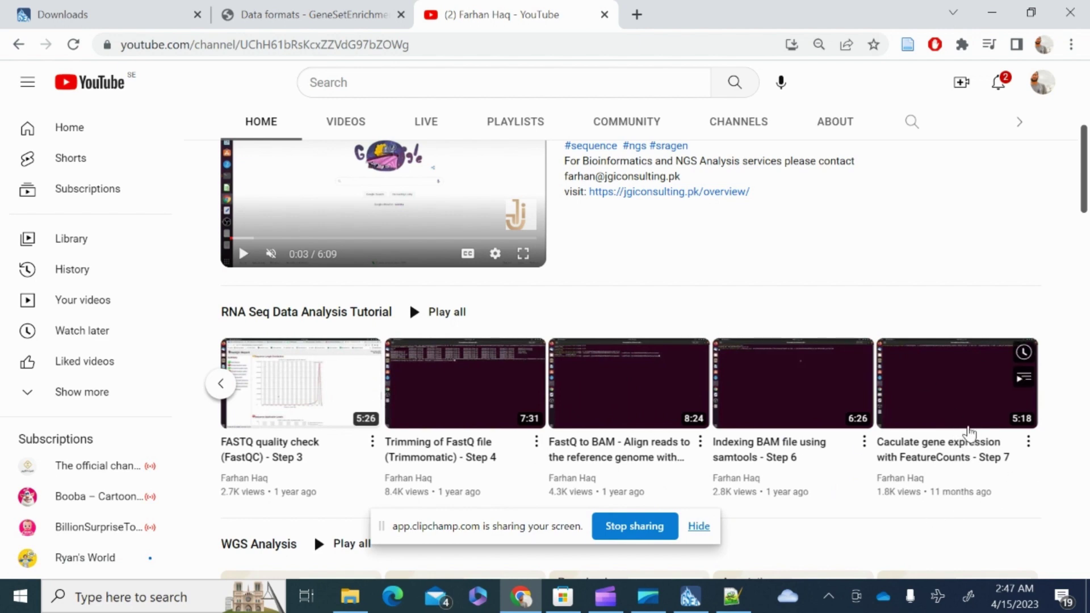
{"action": "left_click", "coordinate": [221, 383]}
- Browse the R Tutorials row on the channel's home page through its last videos
{"action": "scroll", "coordinate": [290, 391], "scroll_direction": "down", "scroll_amount": 13}
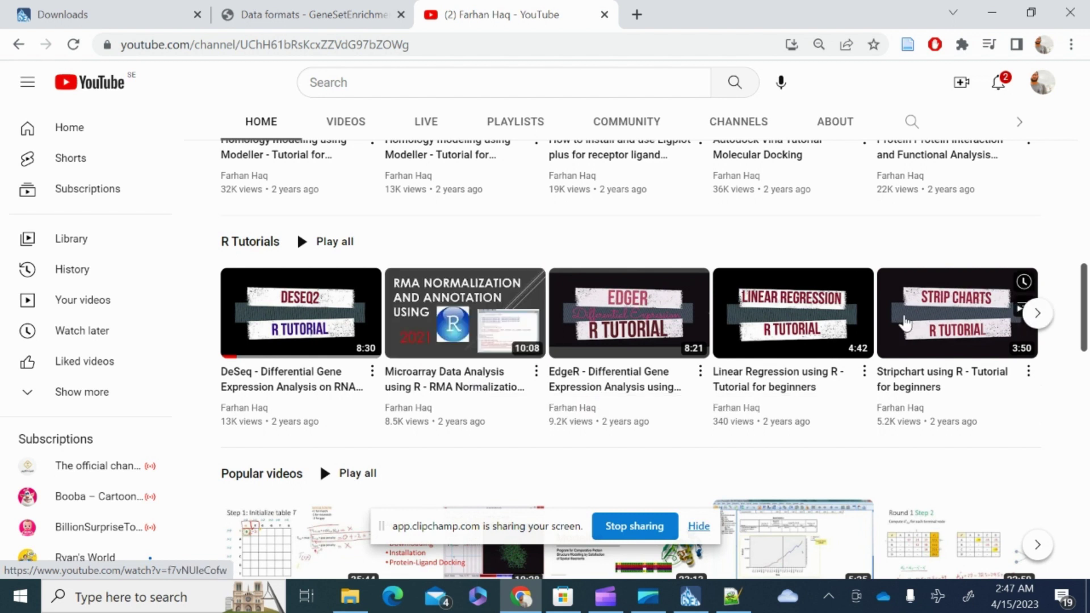
{"action": "left_click", "coordinate": [1037, 314]}
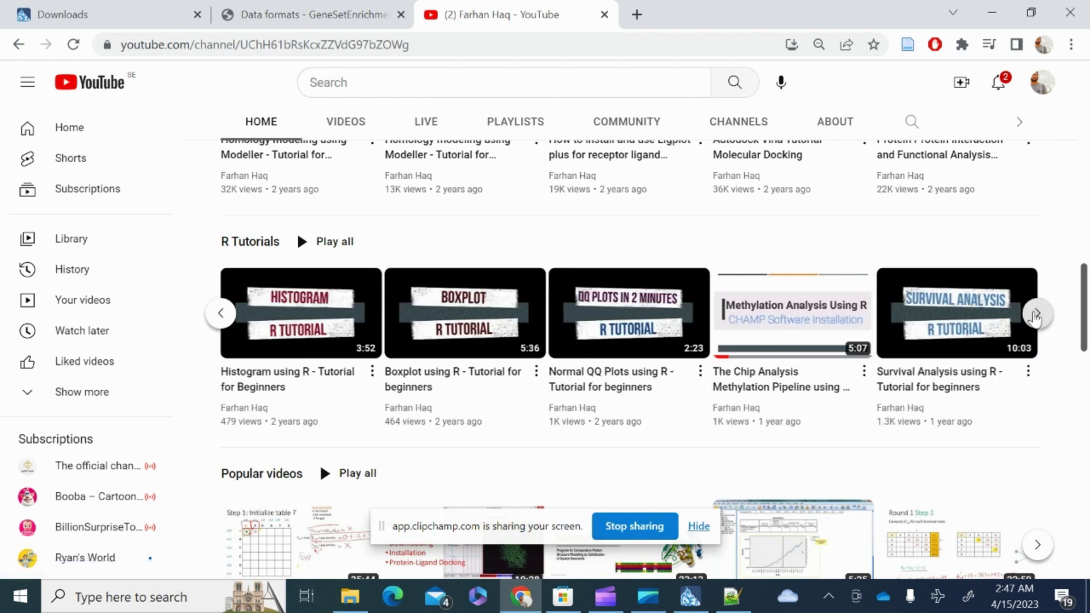
{"action": "left_click", "coordinate": [1037, 314]}
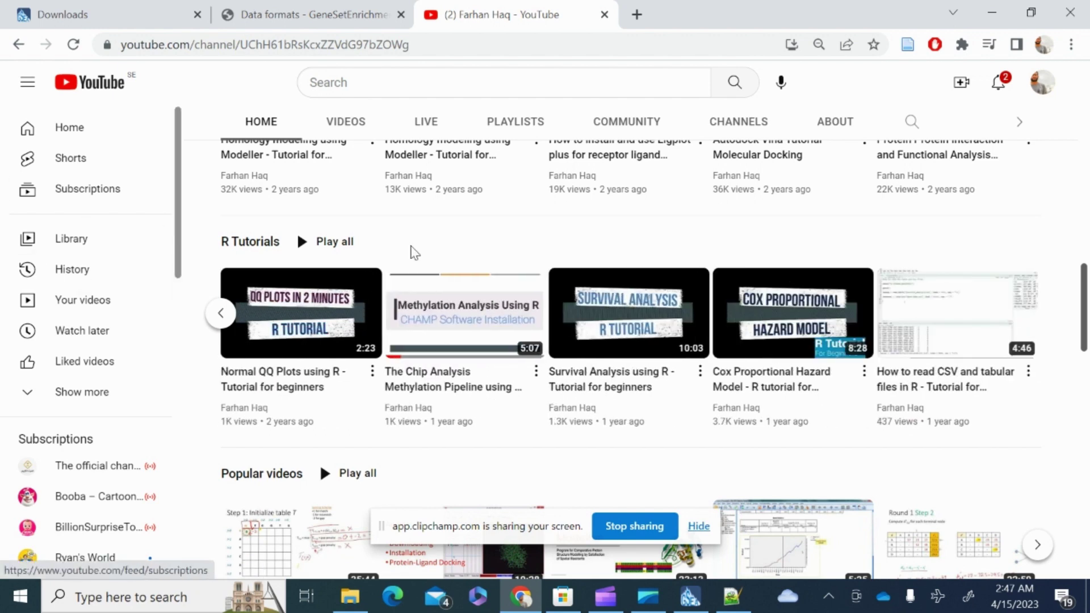
{"action": "scroll", "coordinate": [134, 288], "scroll_direction": "down", "scroll_amount": 3}
{"action": "scroll", "coordinate": [264, 420], "scroll_direction": "down", "scroll_amount": 4}
{"action": "scroll", "coordinate": [272, 282], "scroll_direction": "up", "scroll_amount": 6}
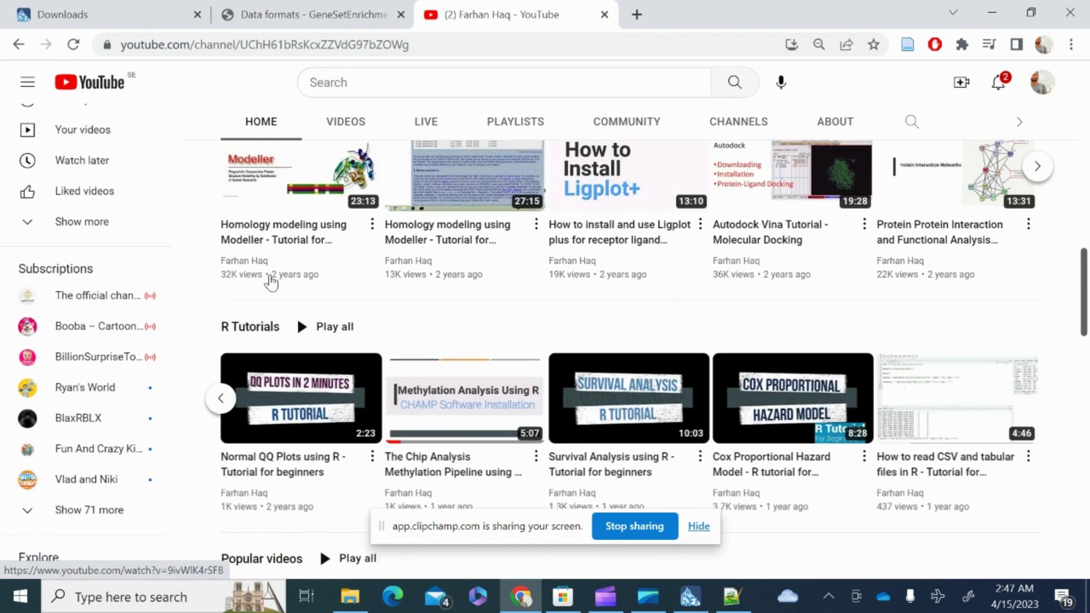
- Open the full R Tutorials playlist and look through its videos to the end of the list
{"action": "left_click", "coordinate": [250, 334]}
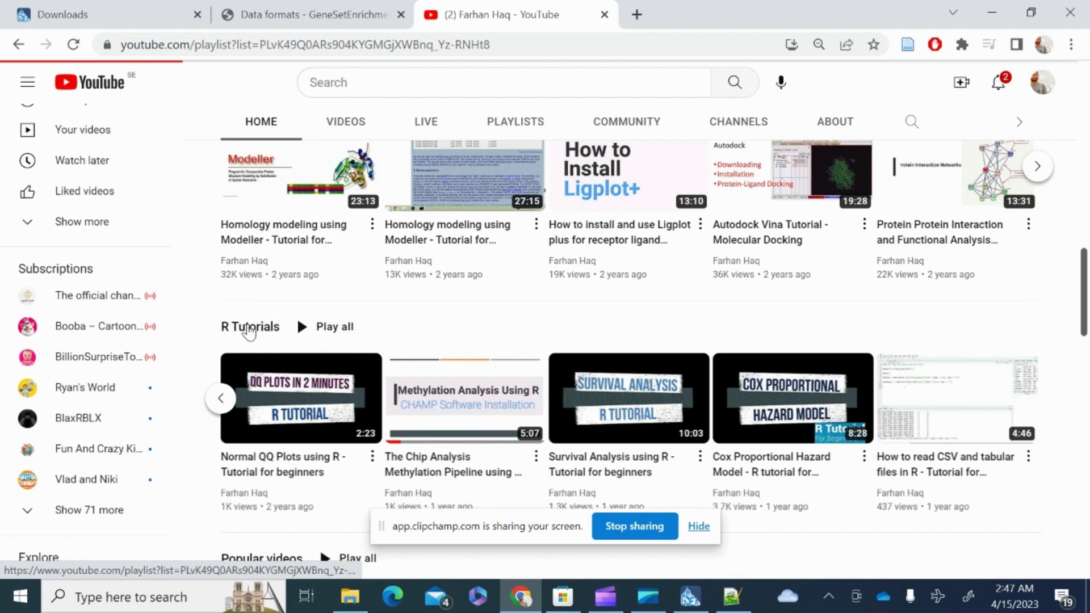
{"action": "scroll", "coordinate": [619, 381], "scroll_direction": "down", "scroll_amount": 15}
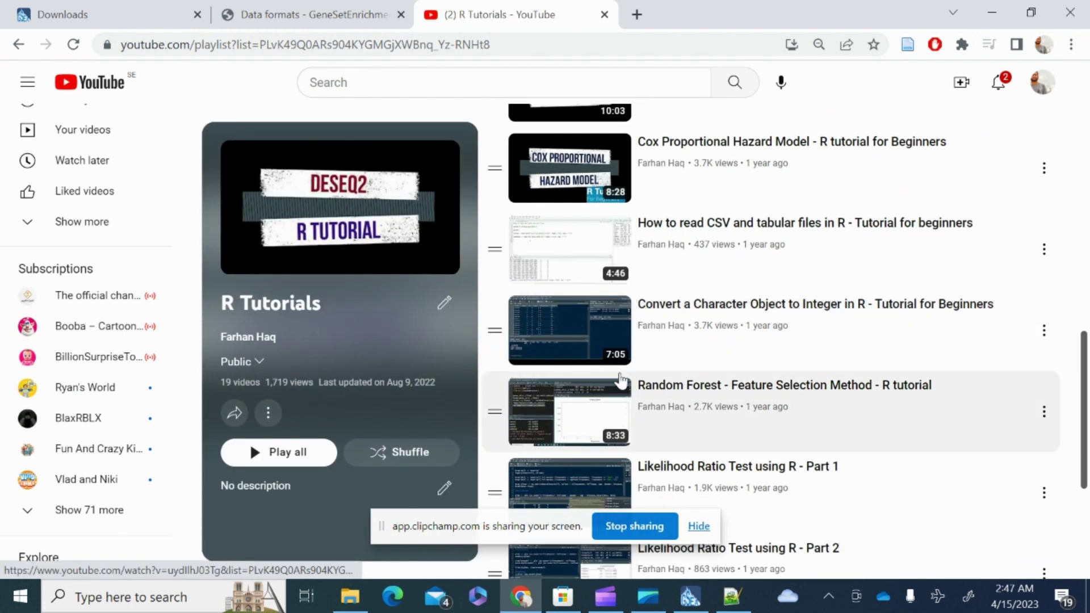
{"action": "scroll", "coordinate": [620, 380], "scroll_direction": "down", "scroll_amount": 2}
{"action": "scroll", "coordinate": [701, 322], "scroll_direction": "down", "scroll_amount": 3}
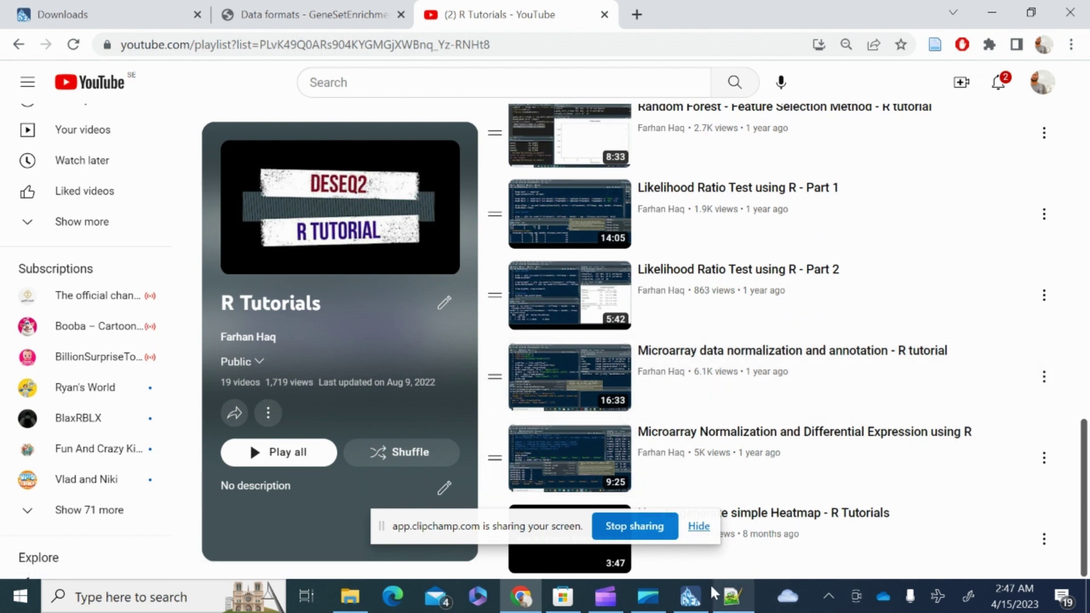
- Switch to Notepad++ and examine the header row, gene IDs and expression values in TvsN.txt
{"action": "left_click", "coordinate": [732, 596]}
{"action": "scroll", "coordinate": [199, 350], "scroll_direction": "up", "scroll_amount": 5}
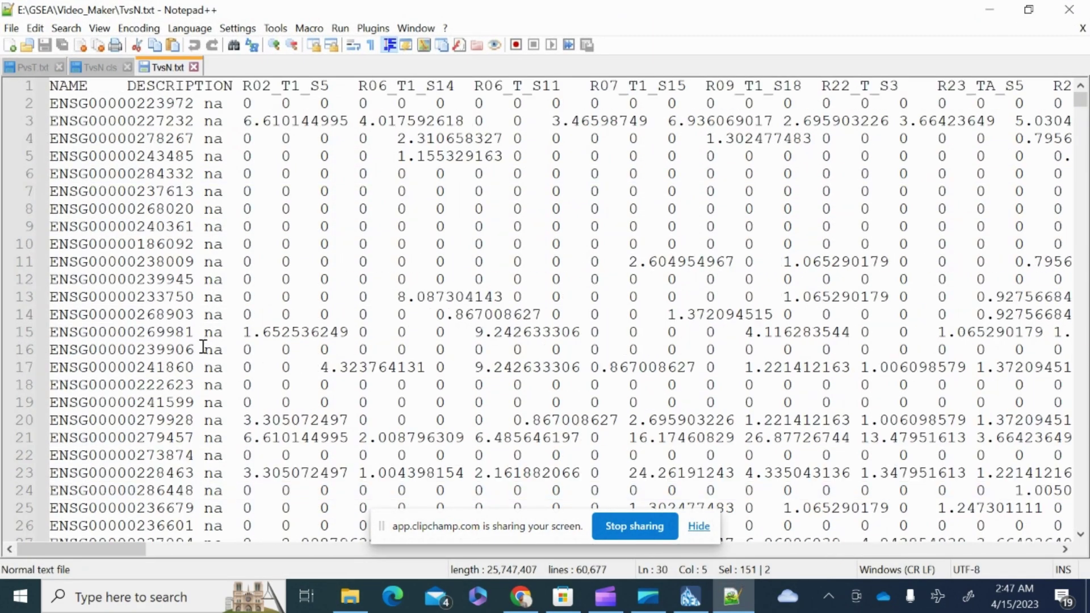
{"action": "scroll", "coordinate": [213, 350], "scroll_direction": "down", "scroll_amount": 6}
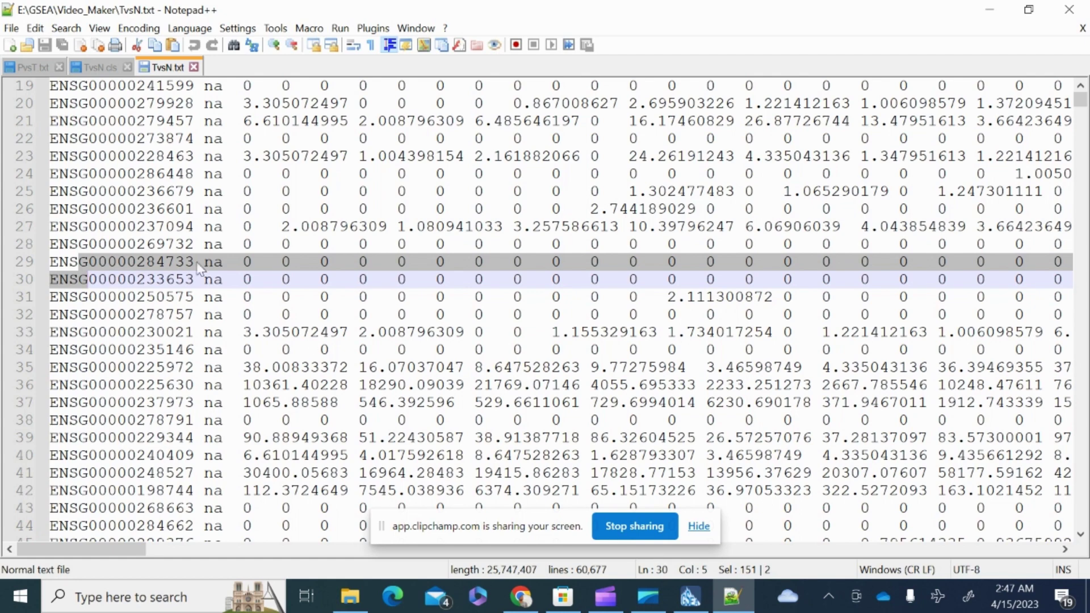
- Highlight the na entries near the start of TvsN.txt, and switch to GSEA to open the completed run's report
{"action": "scroll", "coordinate": [217, 236], "scroll_direction": "up", "scroll_amount": 5}
{"action": "double_click", "coordinate": [220, 121]}
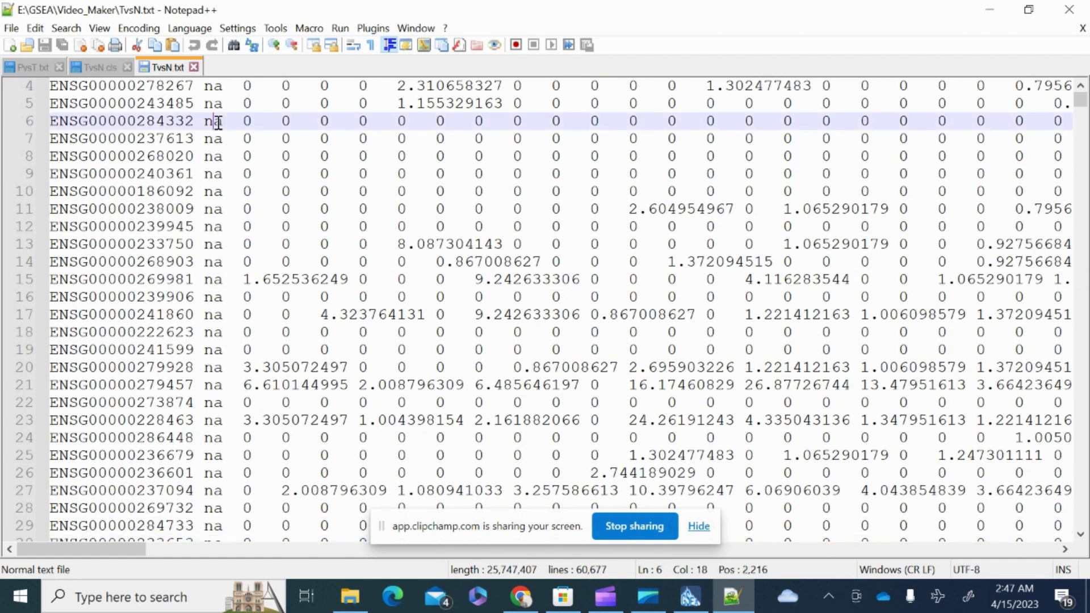
{"action": "left_click", "coordinate": [700, 587]}
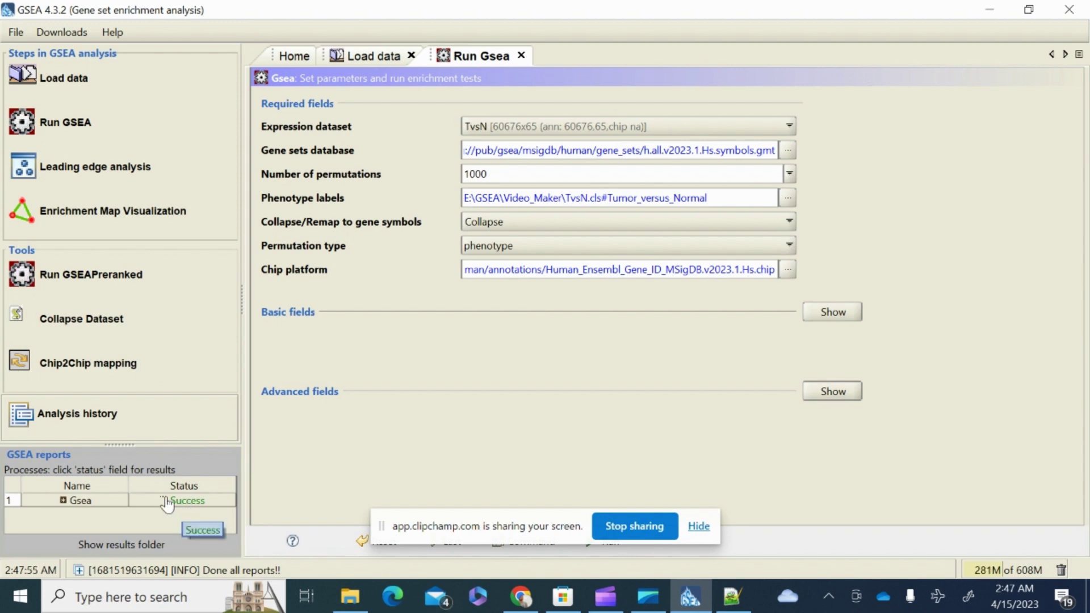
{"action": "left_click", "coordinate": [180, 505]}
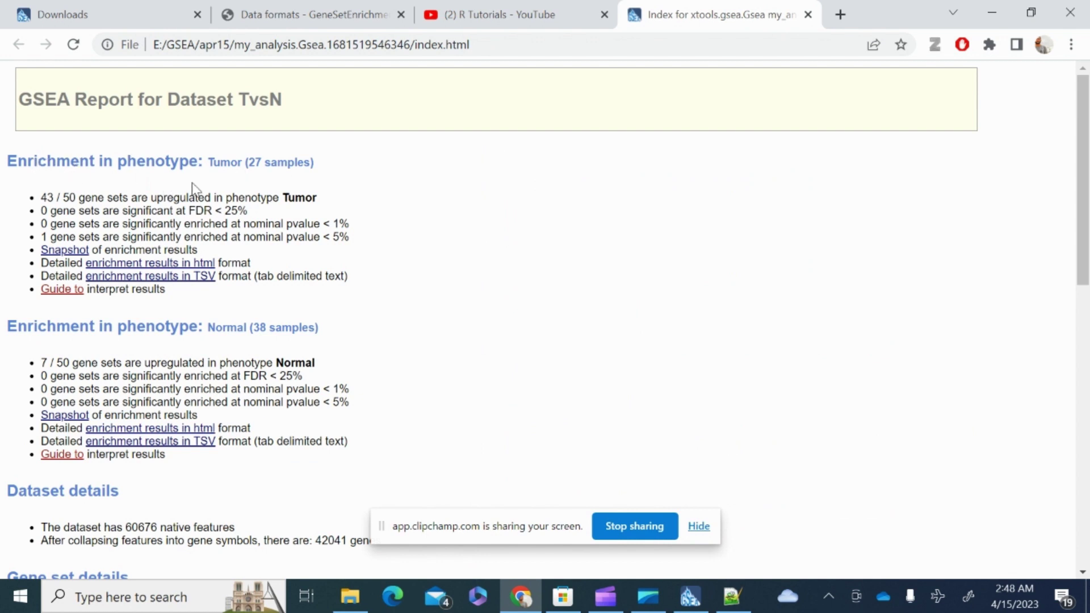
- Highlight the Tumor and Normal phenotype names and their sample counts in the TvsN report headings
{"action": "left_click_drag", "start_coordinate": [216, 163], "coordinate": [256, 164]}
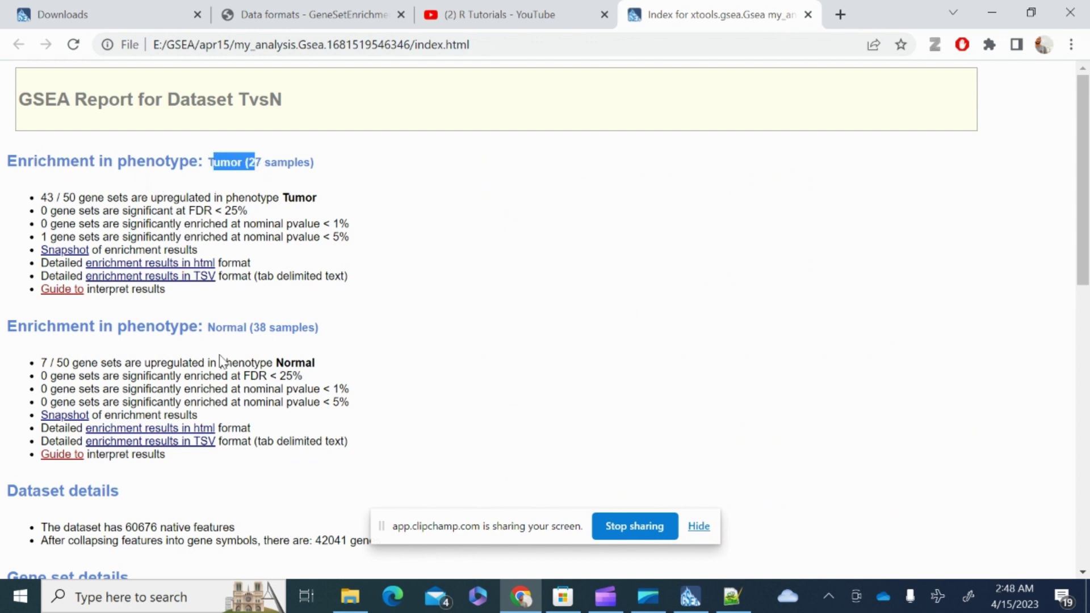
{"action": "left_click_drag", "start_coordinate": [208, 328], "coordinate": [245, 328]}
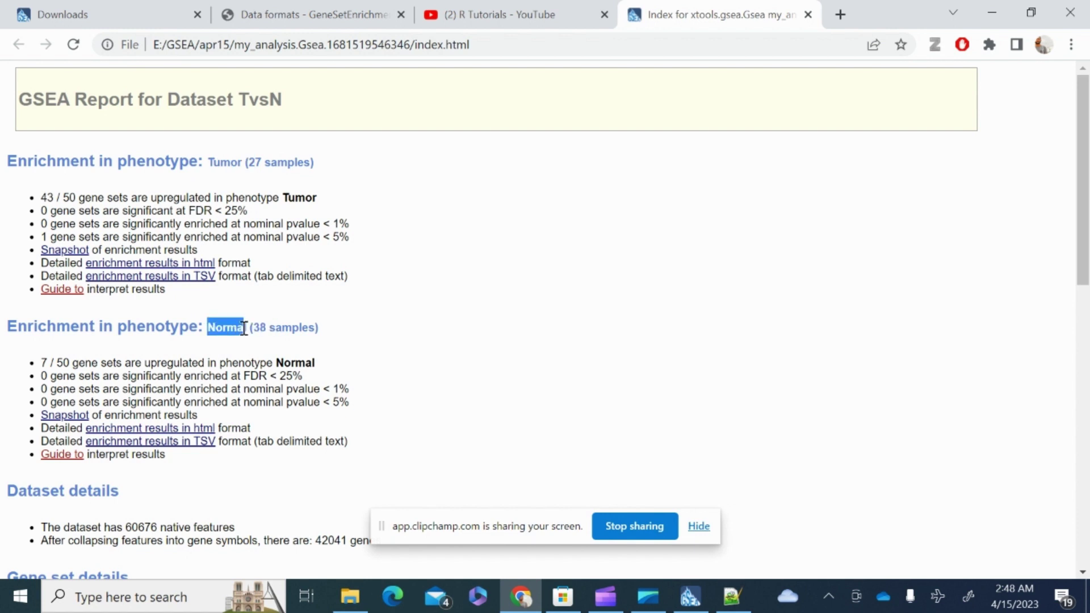
{"action": "left_click_drag", "start_coordinate": [247, 167], "coordinate": [260, 164]}
{"action": "left_click", "coordinate": [256, 327]}
{"action": "left_click_drag", "start_coordinate": [257, 326], "coordinate": [300, 322]}
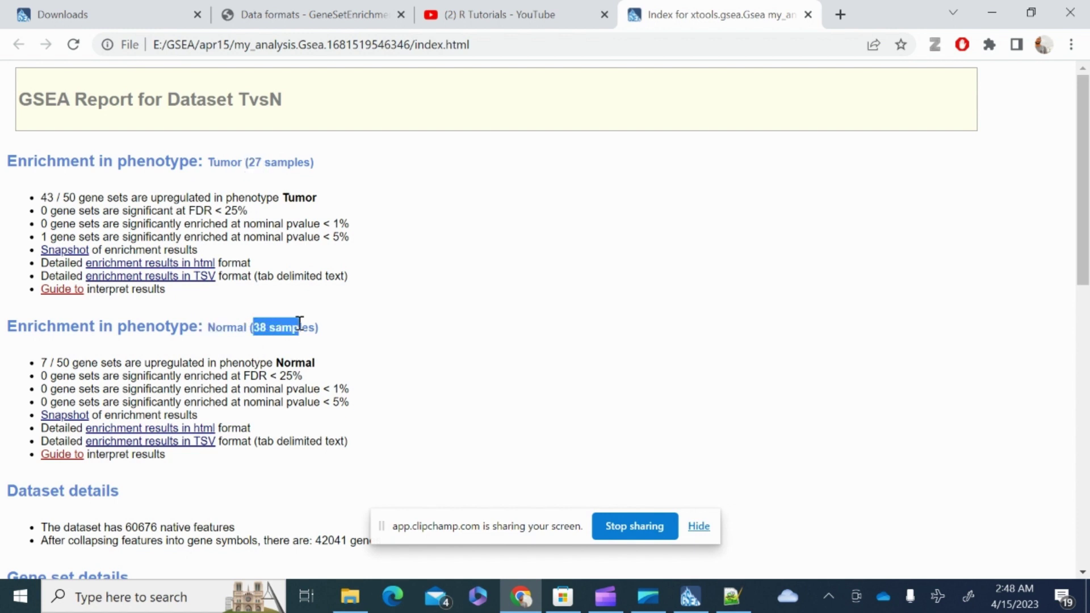
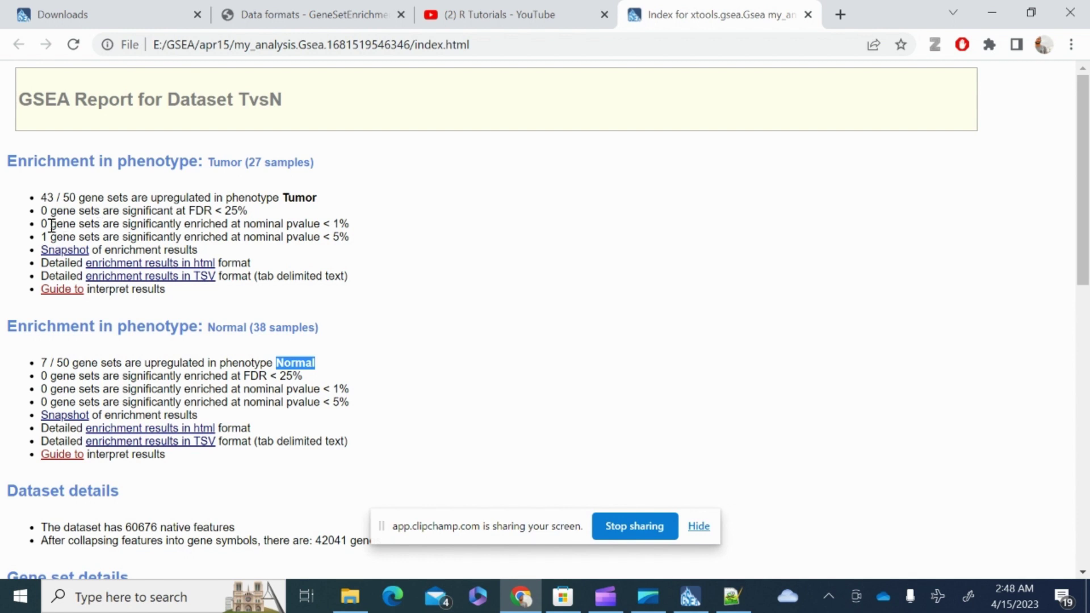
- Highlight the nominal p-value lines for 1% and 5% under the Tumor phenotype
{"action": "left_click_drag", "start_coordinate": [40, 223], "coordinate": [57, 223]}
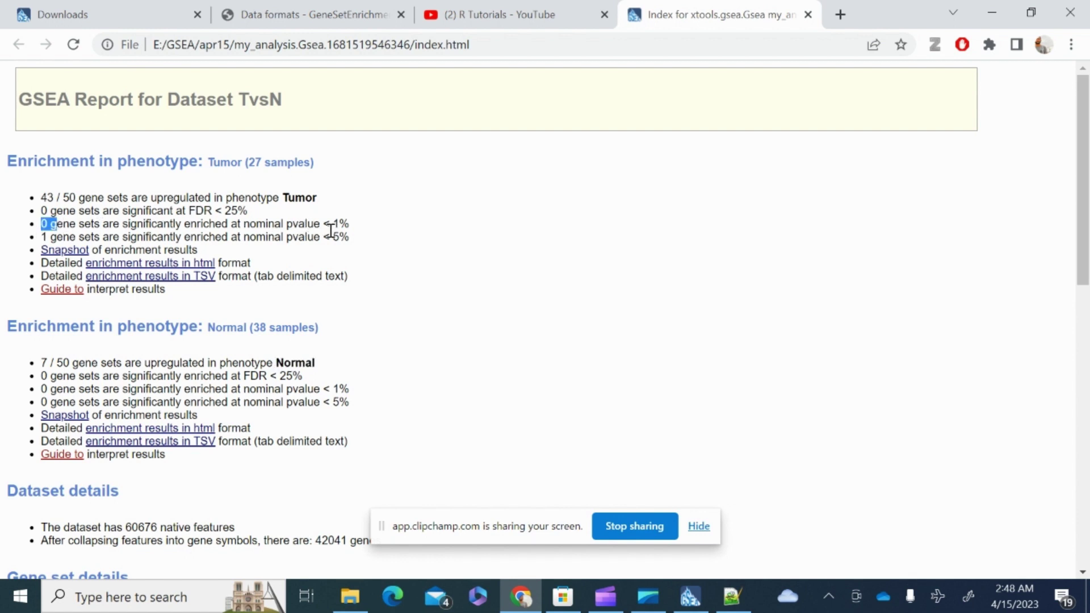
{"action": "left_click", "coordinate": [49, 233]}
{"action": "left_click_drag", "start_coordinate": [48, 233], "coordinate": [350, 238]}
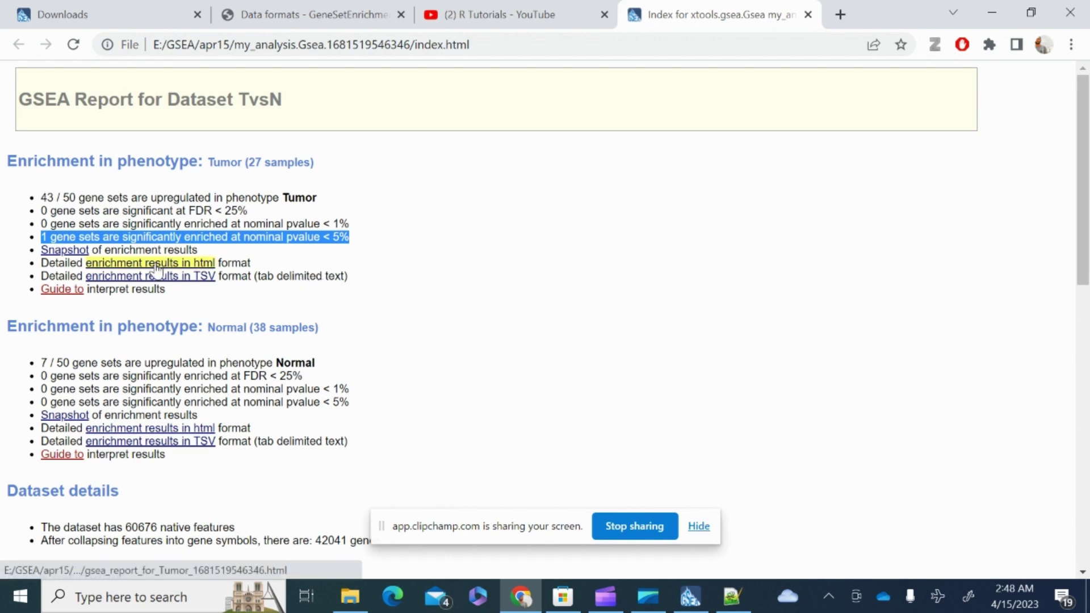
- Open the Tumor snapshot of enrichment results, look through all its enrichment plots and return to the report
{"action": "left_click", "coordinate": [74, 253]}
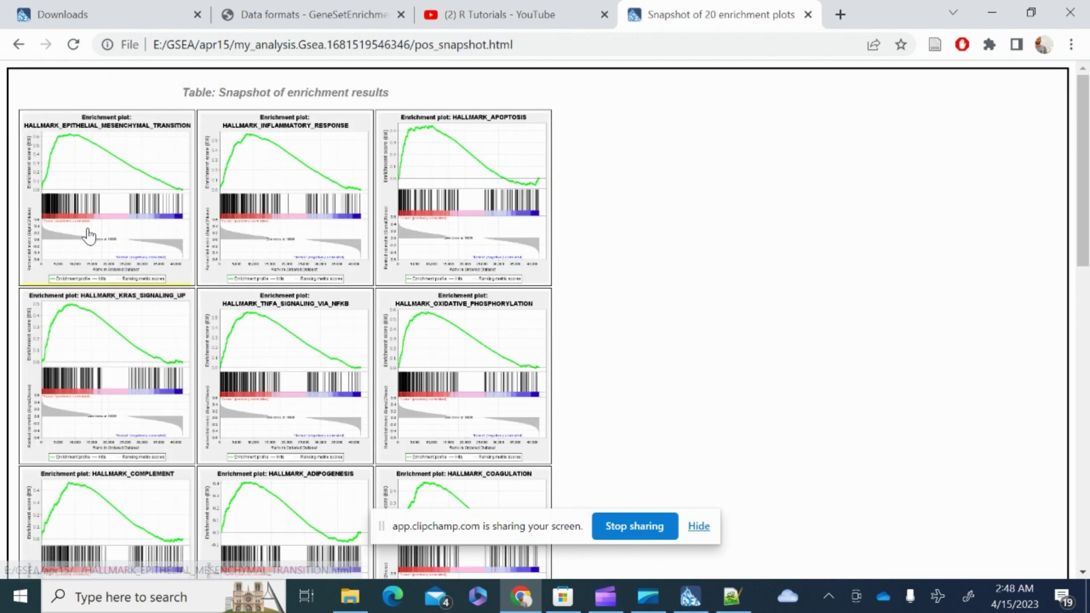
{"action": "scroll", "coordinate": [307, 482], "scroll_direction": "down", "scroll_amount": 15}
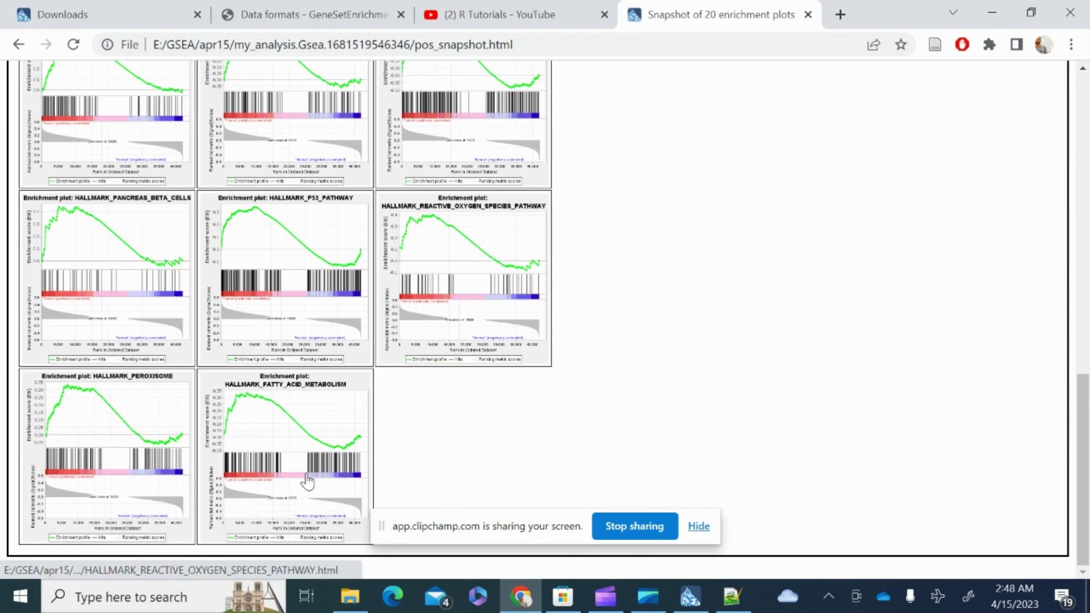
{"action": "left_click", "coordinate": [18, 45]}
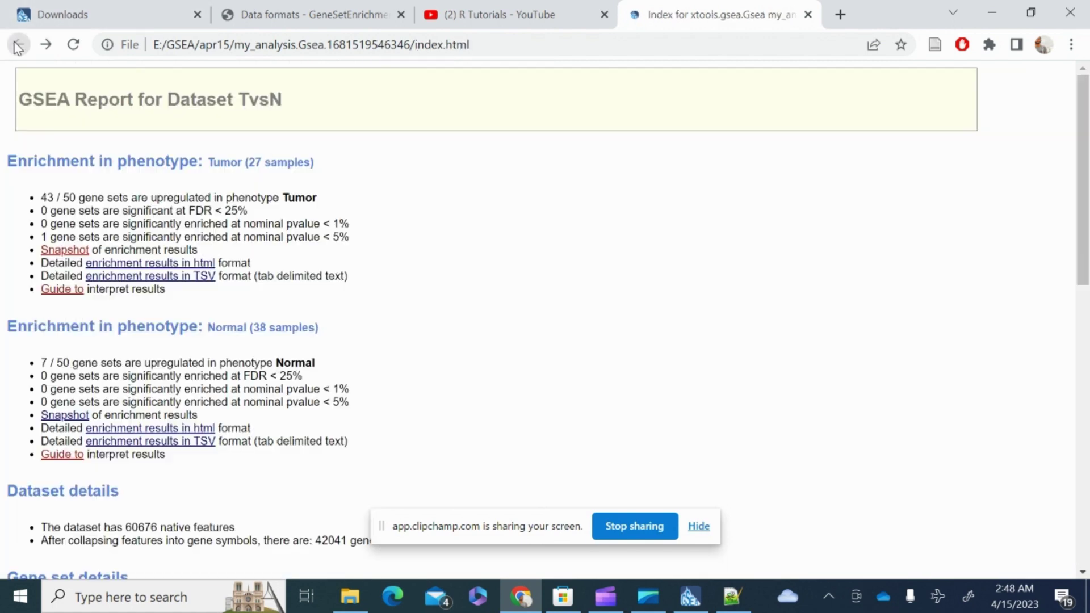
- View the Tumor enrichment results in HTML format, highlight the HALLMARK_APOPTOSIS nominal p-value and open that gene set's details
{"action": "left_click", "coordinate": [121, 266]}
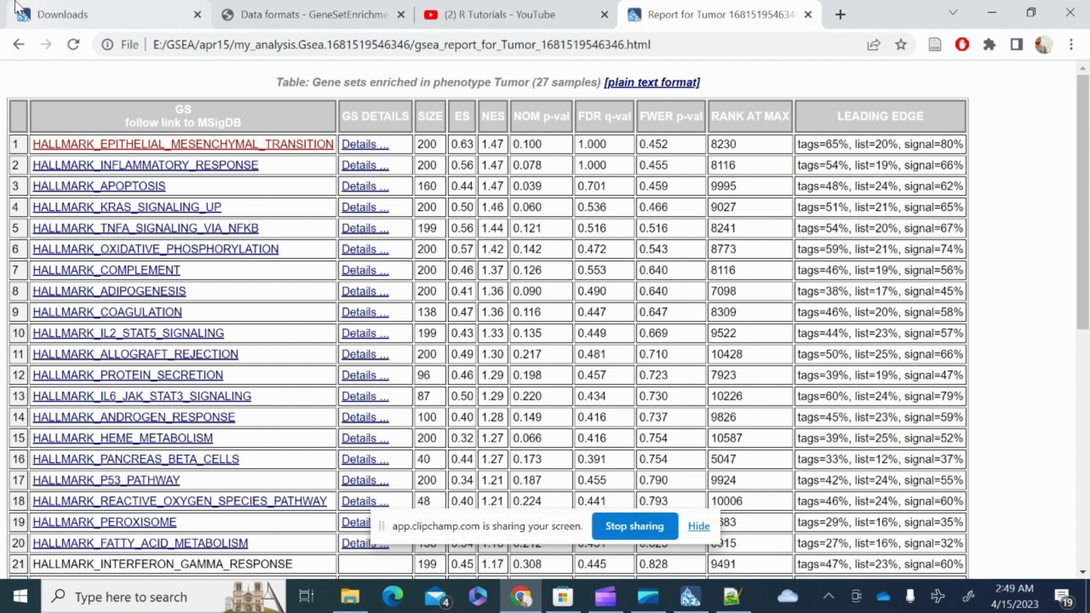
{"action": "left_click", "coordinate": [19, 46]}
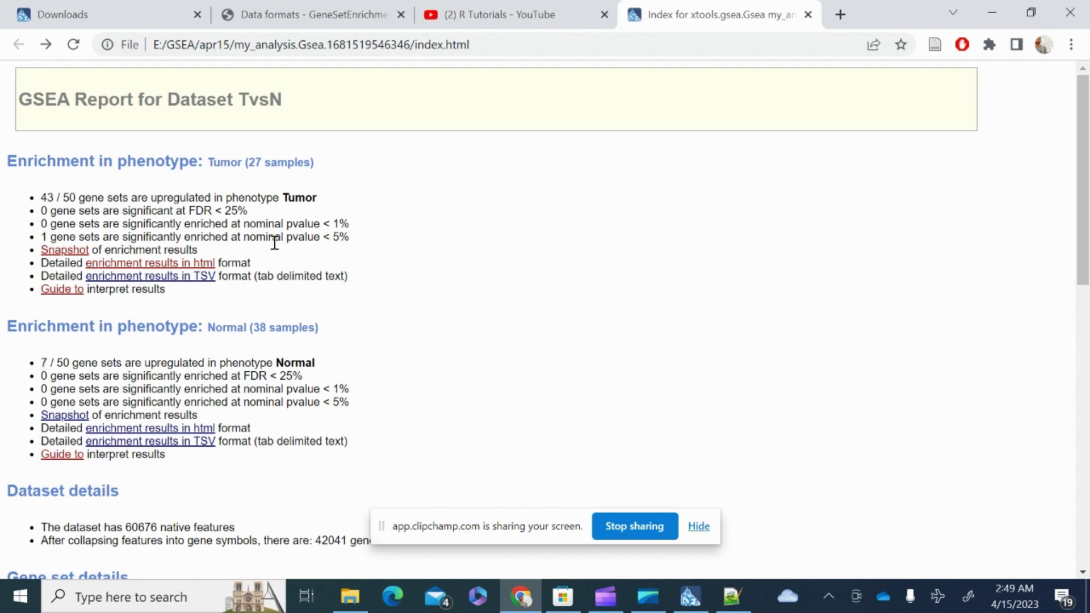
{"action": "left_click", "coordinate": [142, 264]}
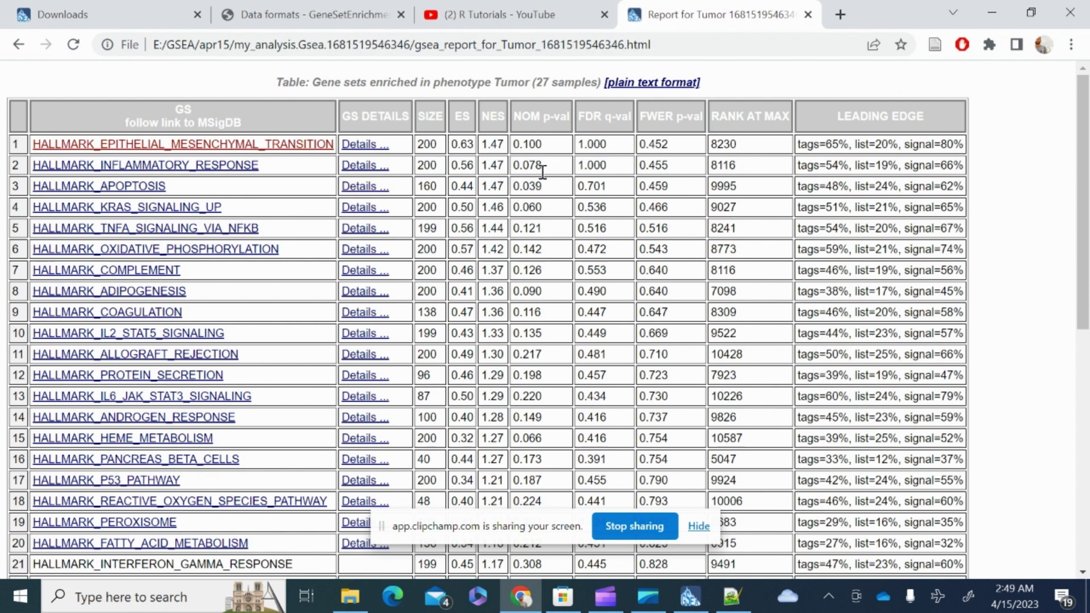
{"action": "left_click_drag", "start_coordinate": [543, 187], "coordinate": [512, 193]}
{"action": "left_click", "coordinate": [377, 192]}
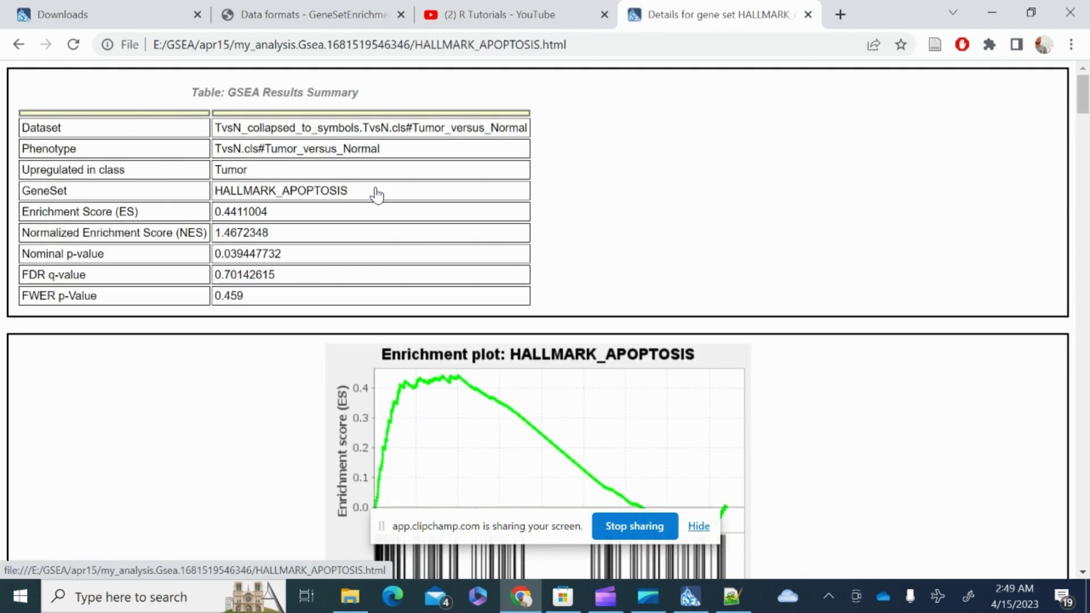
- Examine the HALLMARK_APOPTOSIS enrichment plot and the first genes in the GSEA details table
{"action": "scroll", "coordinate": [196, 209], "scroll_direction": "down", "scroll_amount": 3}
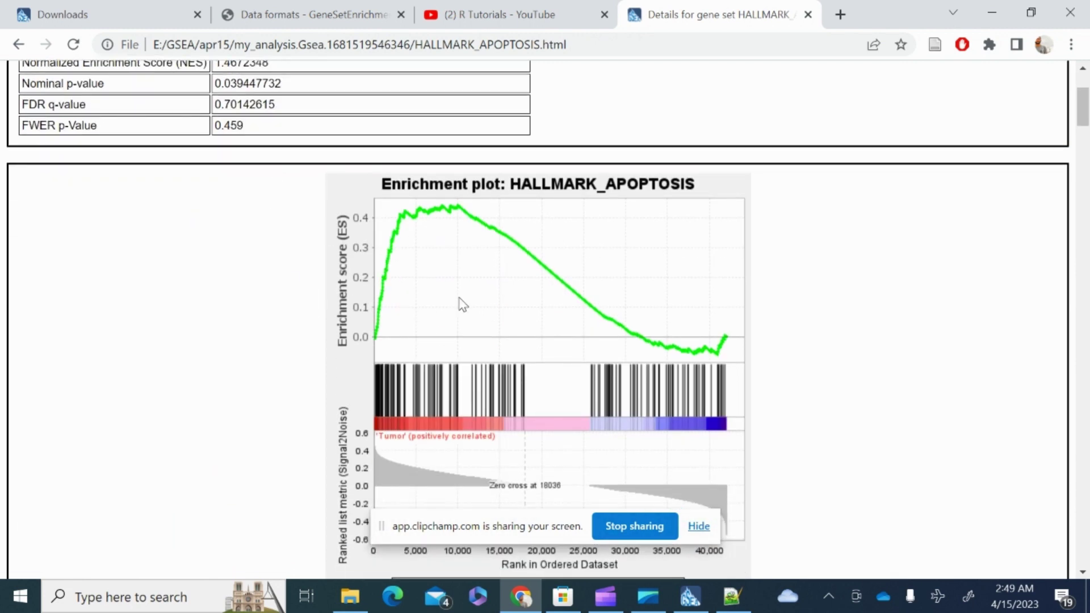
{"action": "scroll", "coordinate": [441, 299], "scroll_direction": "down", "scroll_amount": 2}
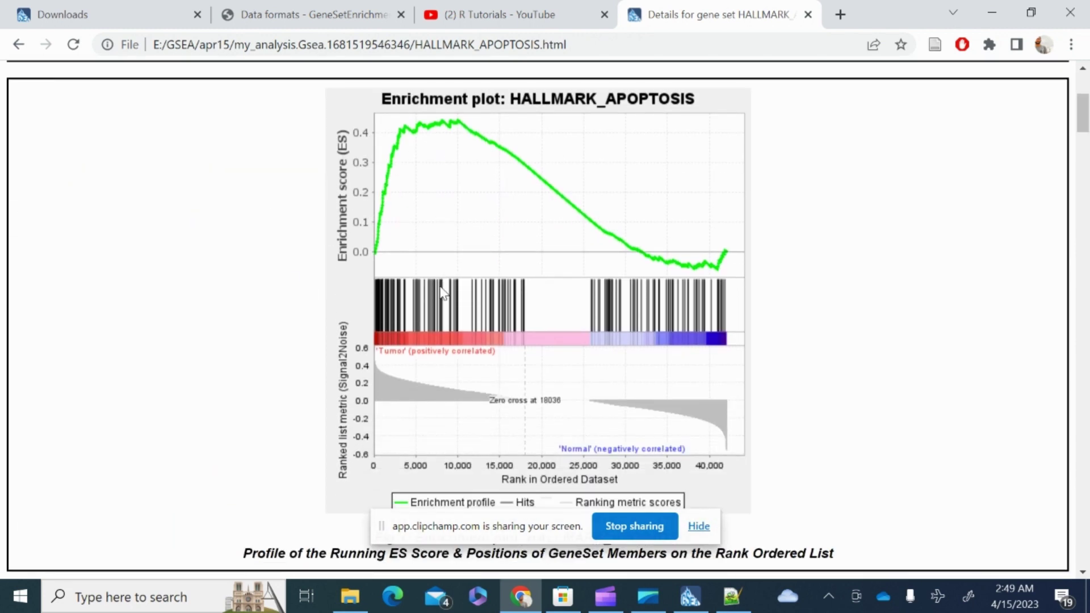
{"action": "scroll", "coordinate": [445, 283], "scroll_direction": "down", "scroll_amount": 6}
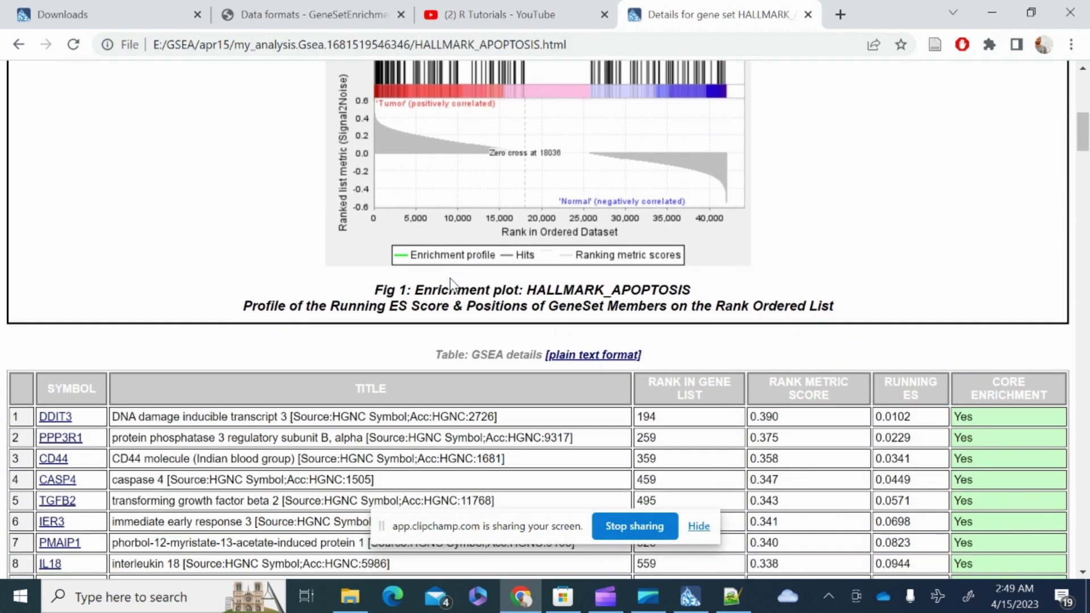
{"action": "scroll", "coordinate": [451, 278], "scroll_direction": "down", "scroll_amount": 2}
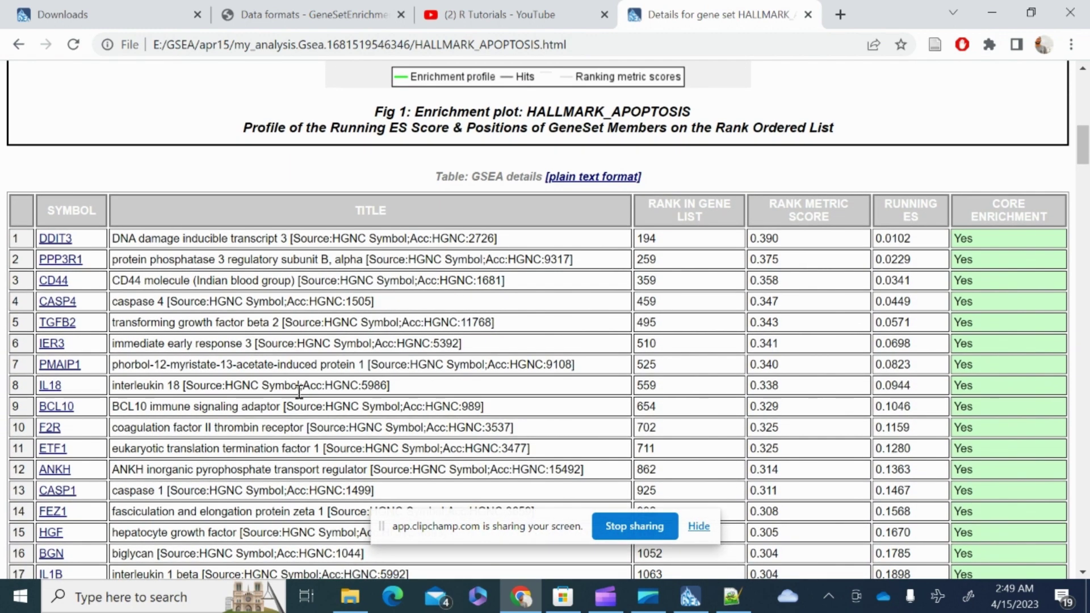
- Switch to Notepad++ to look over the gene IDs in TvsN.txt, and minimize it to return to the browser
{"action": "left_click", "coordinate": [732, 596]}
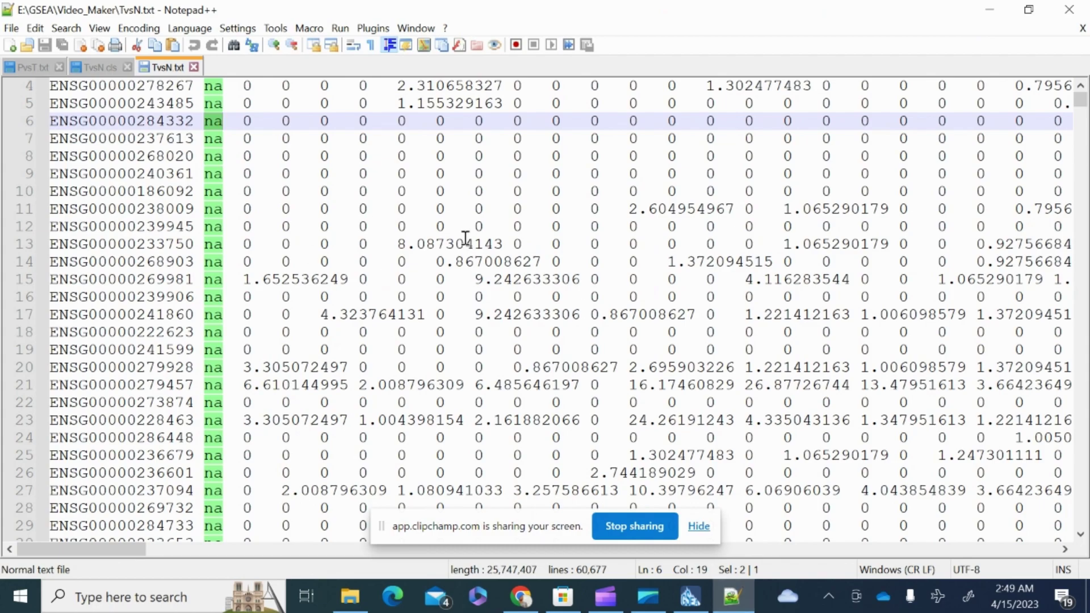
{"action": "scroll", "coordinate": [720, 306], "scroll_direction": "down", "scroll_amount": 13}
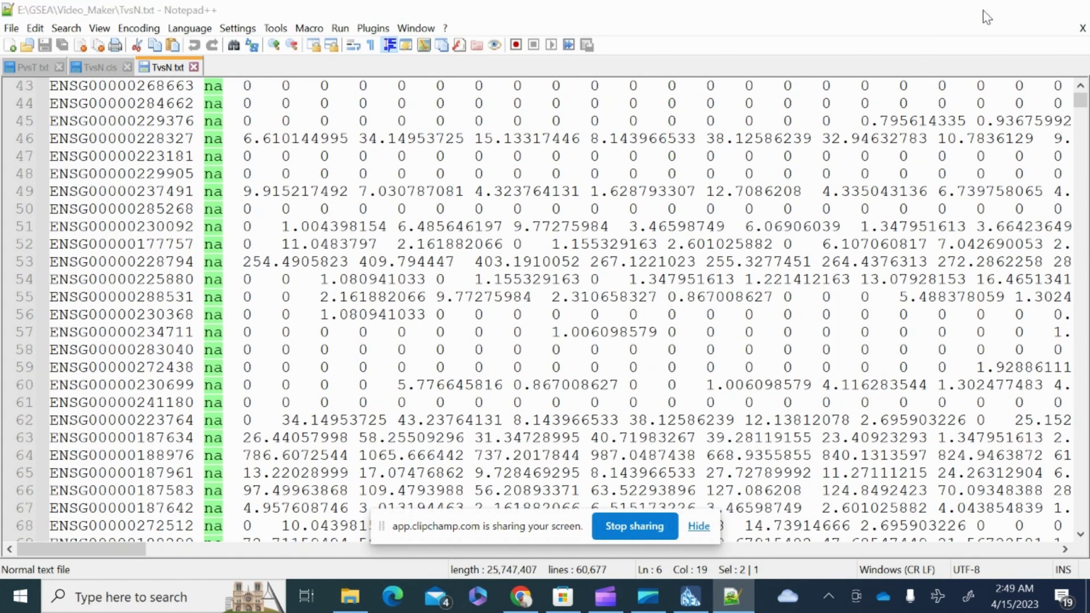
{"action": "left_click", "coordinate": [990, 9]}
- Look over the HALLMARK_APOPTOSIS gene table again and highlight the upregulated class in the results summary
{"action": "scroll", "coordinate": [117, 271], "scroll_direction": "down", "scroll_amount": 6}
{"action": "scroll", "coordinate": [176, 282], "scroll_direction": "down", "scroll_amount": 8}
{"action": "scroll", "coordinate": [176, 279], "scroll_direction": "up", "scroll_amount": 19}
{"action": "scroll", "coordinate": [176, 278], "scroll_direction": "up", "scroll_amount": 7}
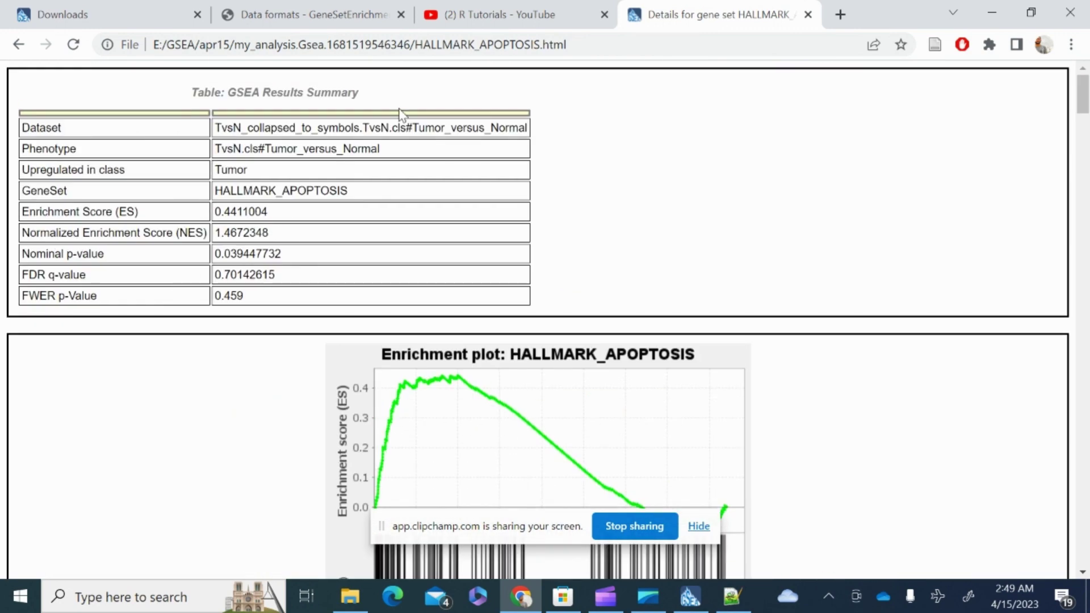
{"action": "left_click_drag", "start_coordinate": [247, 171], "coordinate": [200, 177]}
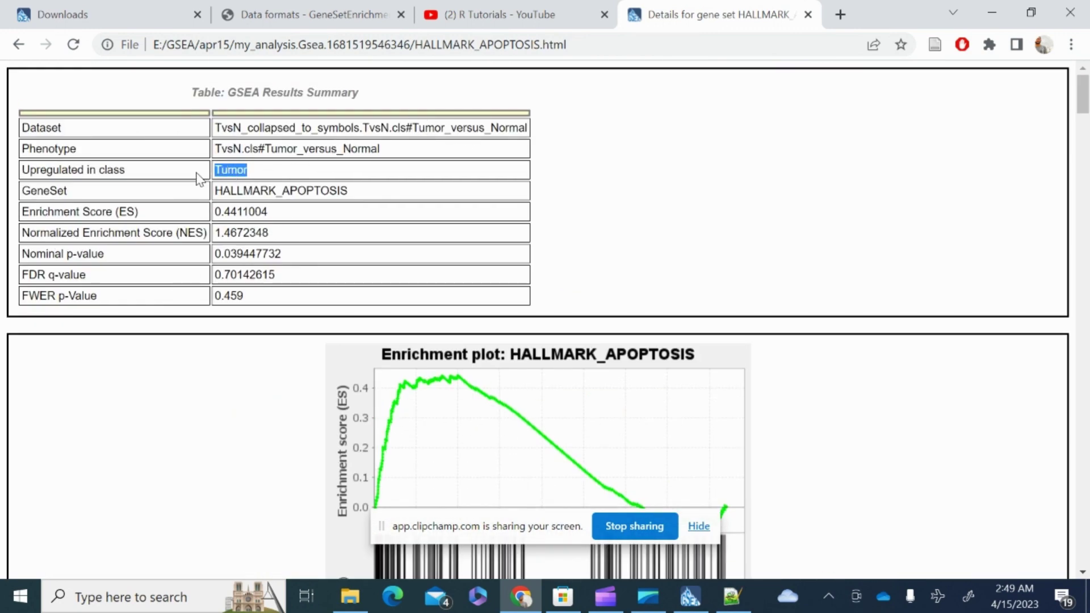
- Look through the complete HALLMARK_APOPTOSIS gene list and its expression heat map, and return to the main TvsN report
{"action": "scroll", "coordinate": [289, 233], "scroll_direction": "down", "scroll_amount": 14}
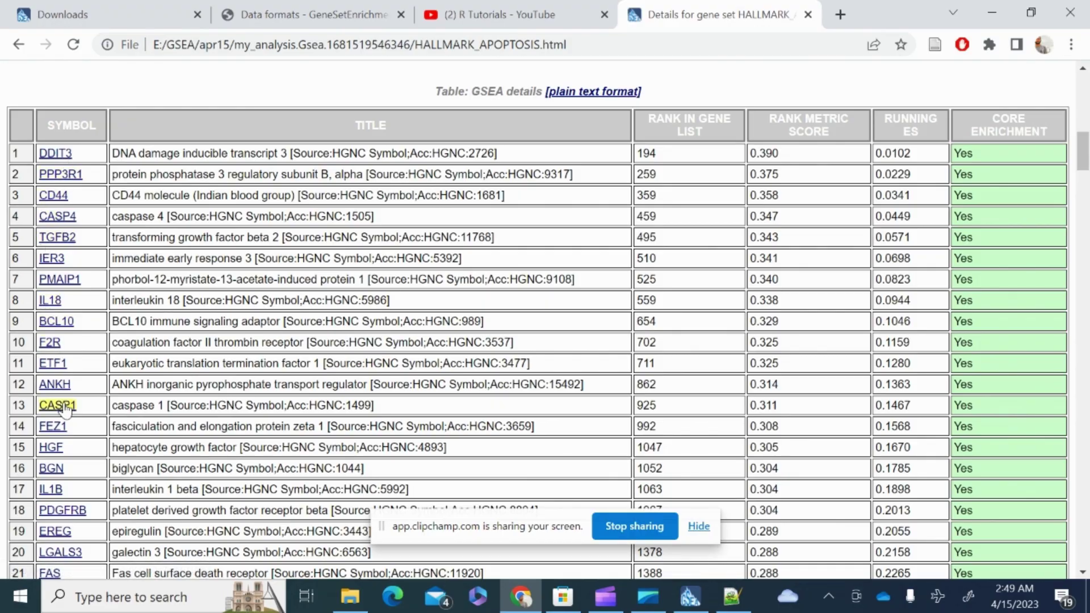
{"action": "scroll", "coordinate": [263, 290], "scroll_direction": "down", "scroll_amount": 20}
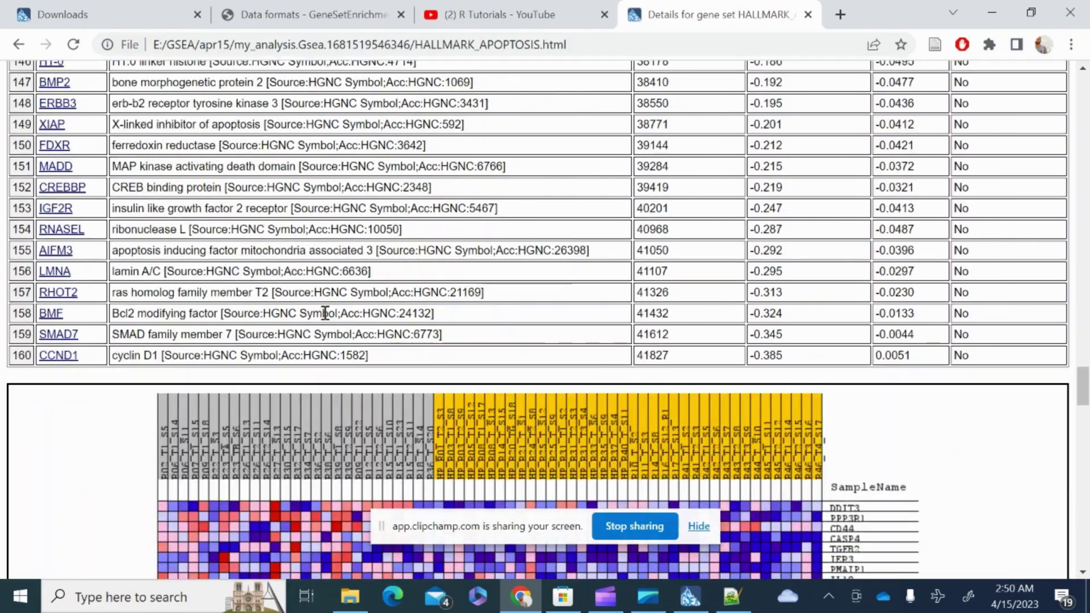
{"action": "scroll", "coordinate": [324, 328], "scroll_direction": "up", "scroll_amount": 9}
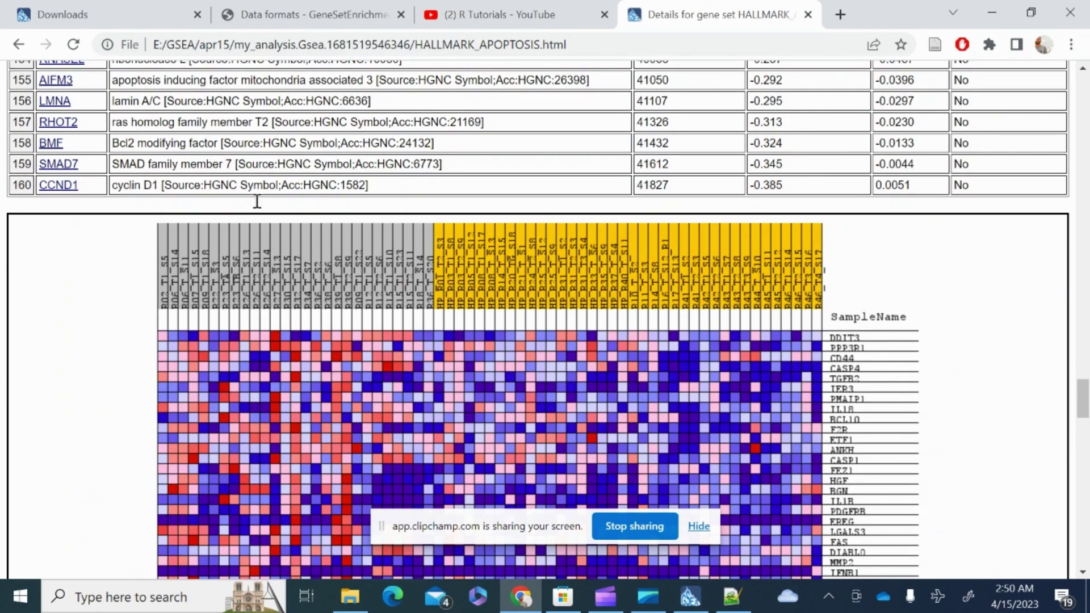
{"action": "scroll", "coordinate": [372, 288], "scroll_direction": "down", "scroll_amount": 5}
{"action": "scroll", "coordinate": [371, 288], "scroll_direction": "up", "scroll_amount": 5}
{"action": "scroll", "coordinate": [373, 285], "scroll_direction": "down", "scroll_amount": 15}
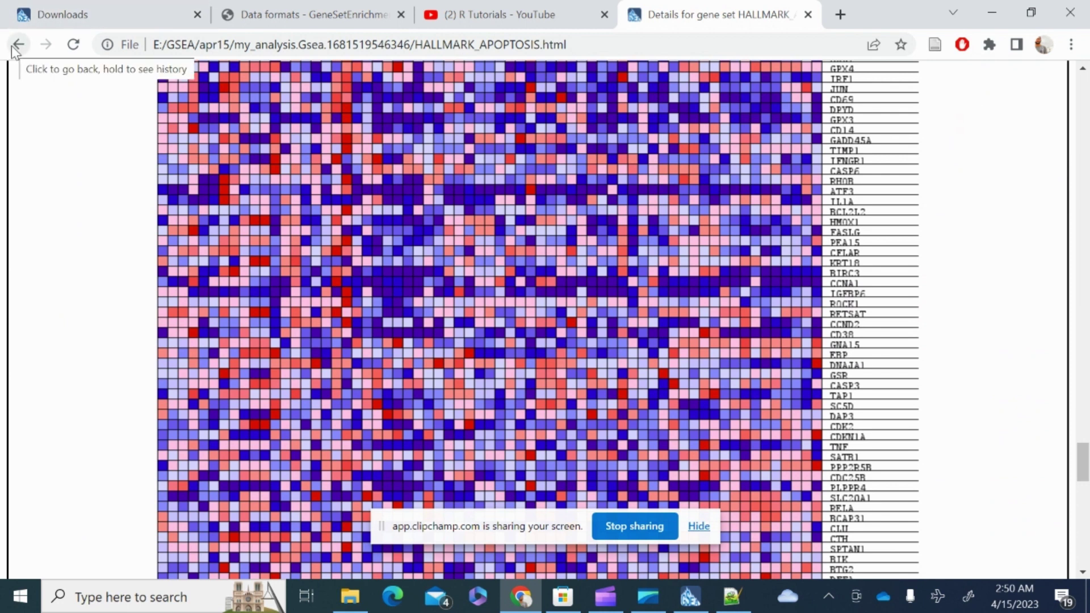
{"action": "left_click", "coordinate": [17, 46]}
{"action": "left_click", "coordinate": [15, 44]}
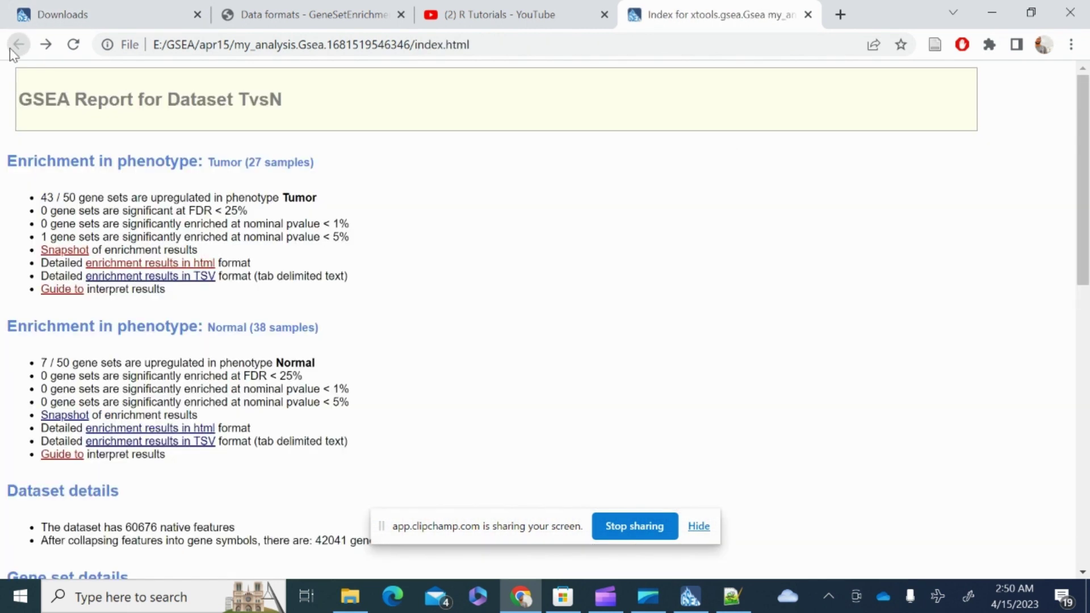
- Read the Normal enrichment, dataset, gene set and gene marker sections of the report, highlighting the number of native features
{"action": "scroll", "coordinate": [278, 182], "scroll_direction": "down", "scroll_amount": 3}
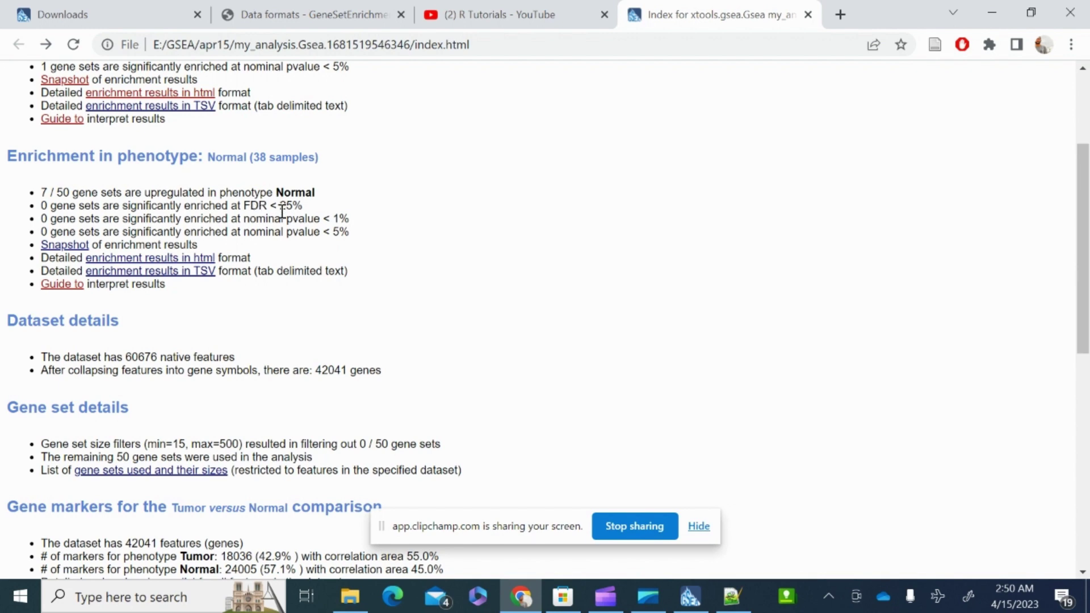
{"action": "scroll", "coordinate": [290, 283], "scroll_direction": "down", "scroll_amount": 2}
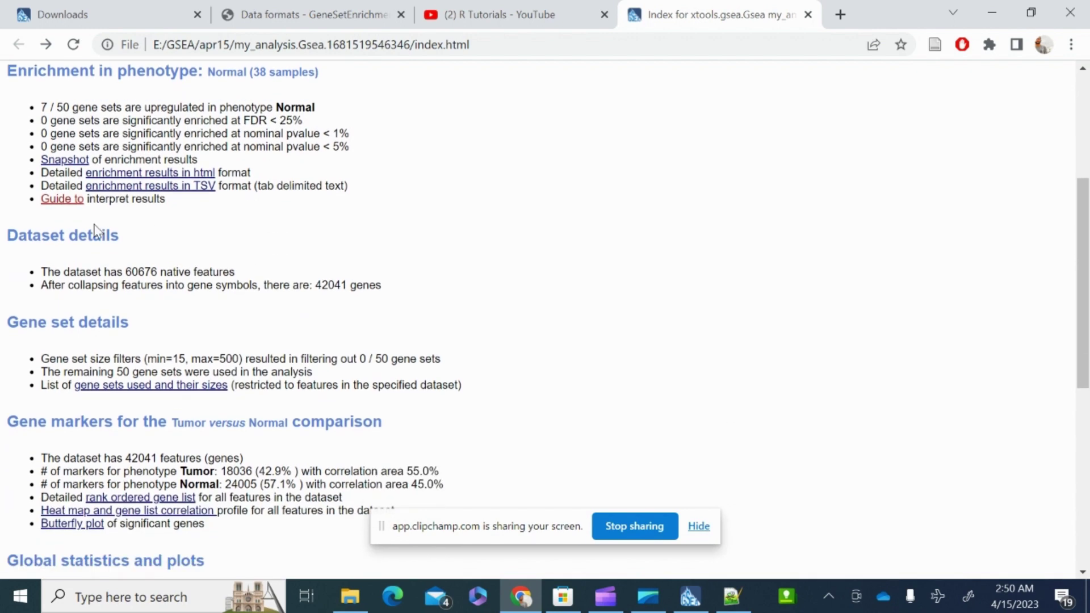
{"action": "scroll", "coordinate": [90, 229], "scroll_direction": "up", "scroll_amount": 3}
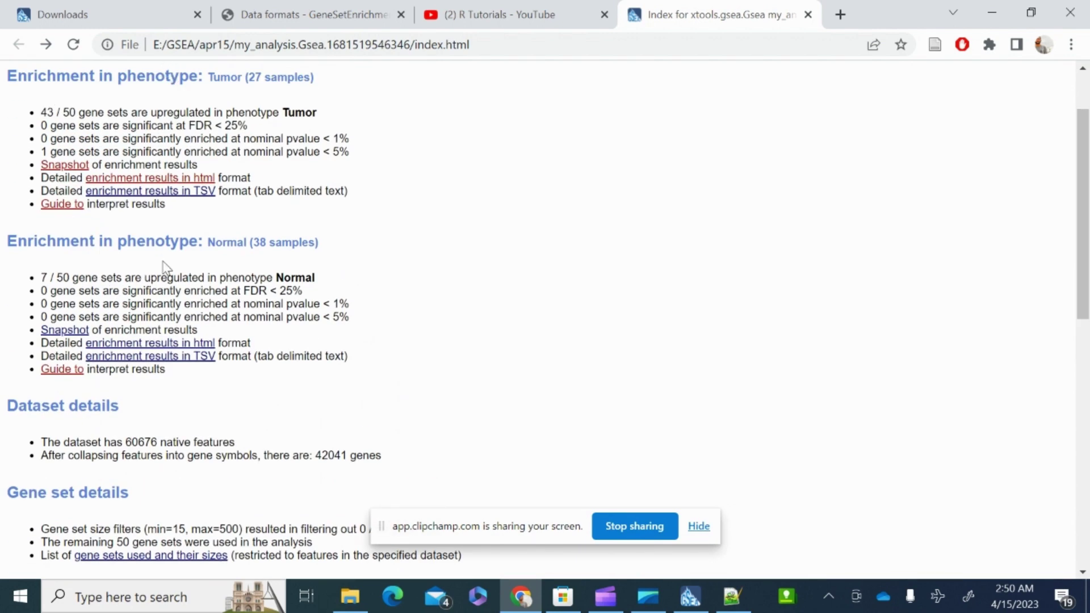
{"action": "scroll", "coordinate": [163, 267], "scroll_direction": "down", "scroll_amount": 3}
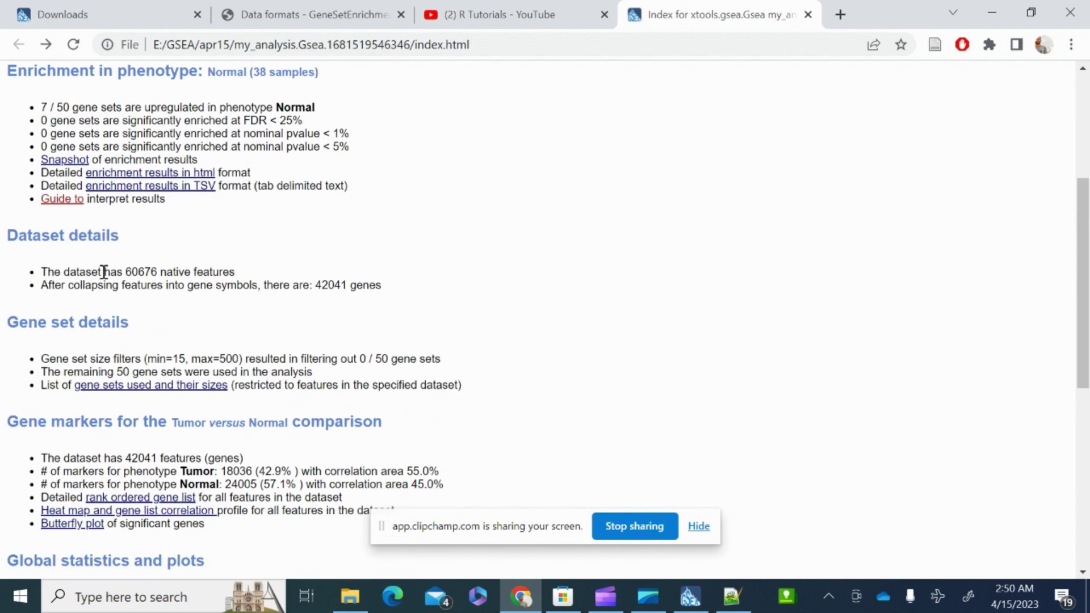
{"action": "left_click_drag", "start_coordinate": [126, 269], "coordinate": [161, 268]}
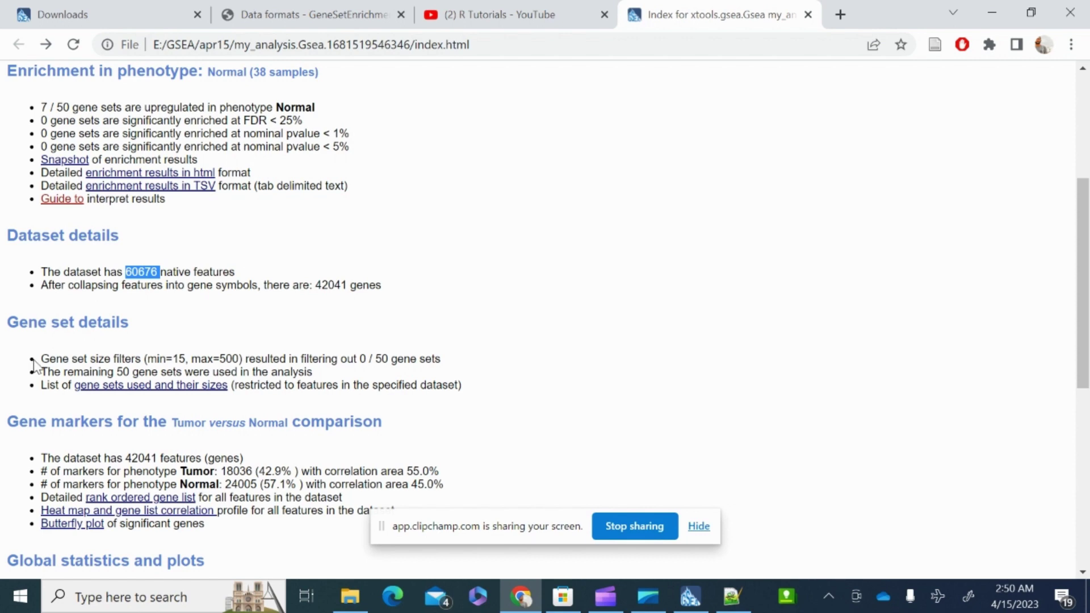
{"action": "scroll", "coordinate": [36, 365], "scroll_direction": "down", "scroll_amount": 3}
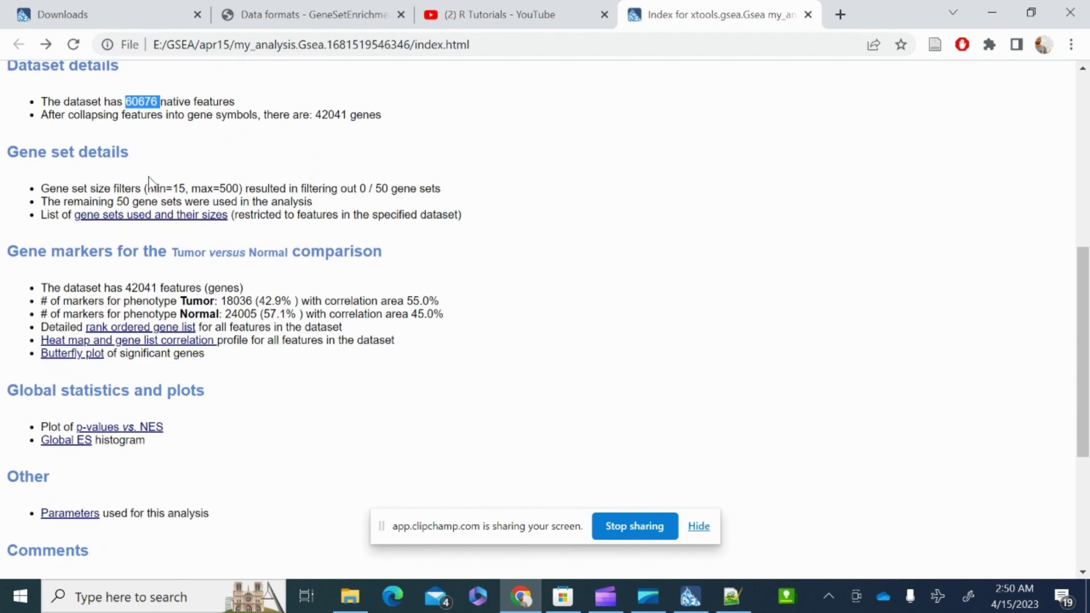
{"action": "scroll", "coordinate": [116, 214], "scroll_direction": "down", "scroll_amount": 1}
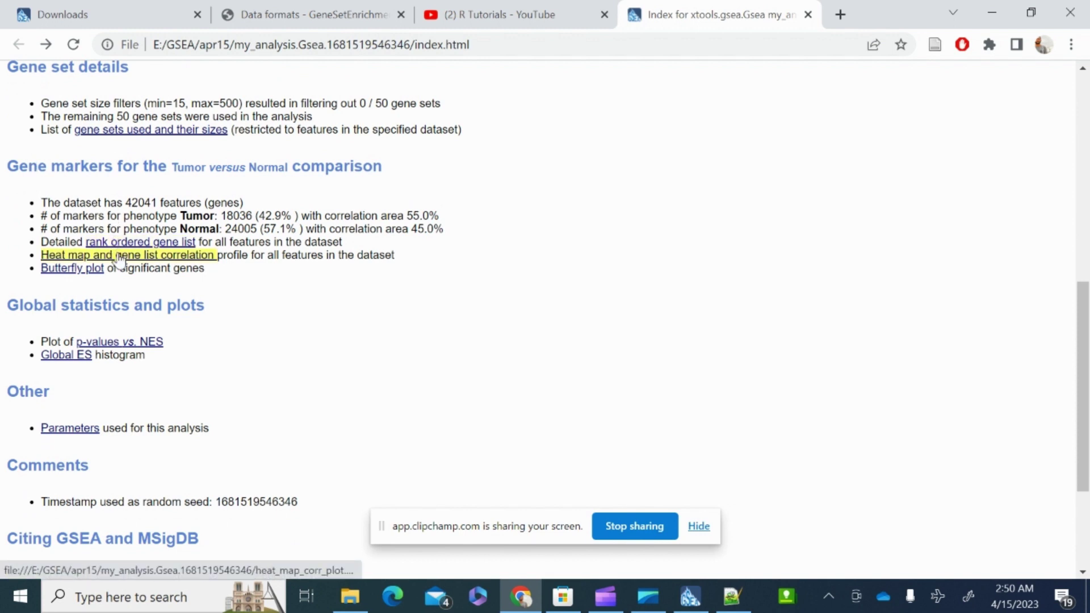
- Open the heat map and gene list correlation profile for all features, look through it and return to the report
{"action": "left_click", "coordinate": [89, 257]}
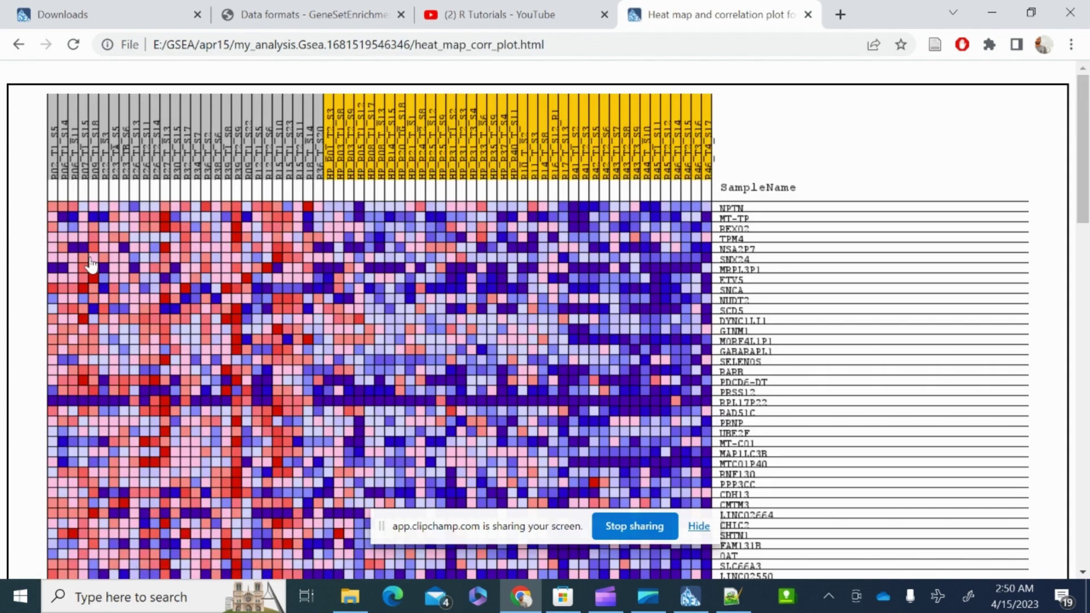
{"action": "scroll", "coordinate": [91, 264], "scroll_direction": "down", "scroll_amount": 15}
{"action": "scroll", "coordinate": [90, 264], "scroll_direction": "up", "scroll_amount": 10}
{"action": "scroll", "coordinate": [91, 264], "scroll_direction": "up", "scroll_amount": 5}
{"action": "left_click", "coordinate": [19, 44]}
- Look over the report's remaining sections through the GSEA and MSigDB citations, and return to its beginning
{"action": "scroll", "coordinate": [53, 278], "scroll_direction": "down", "scroll_amount": 3}
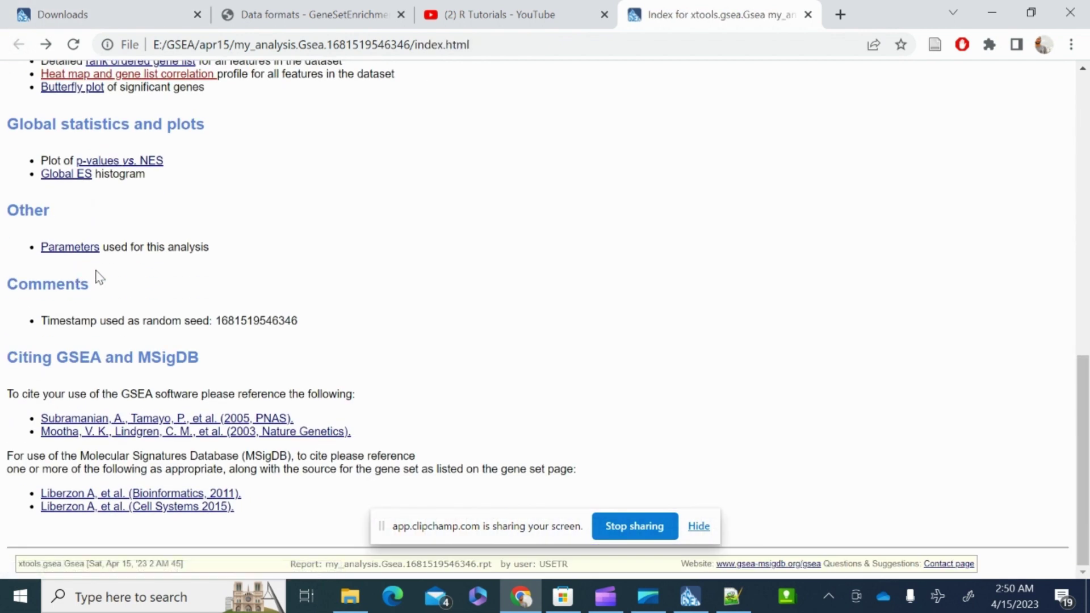
{"action": "scroll", "coordinate": [97, 267], "scroll_direction": "up", "scroll_amount": 9}
{"action": "scroll", "coordinate": [102, 264], "scroll_direction": "up", "scroll_amount": 3}
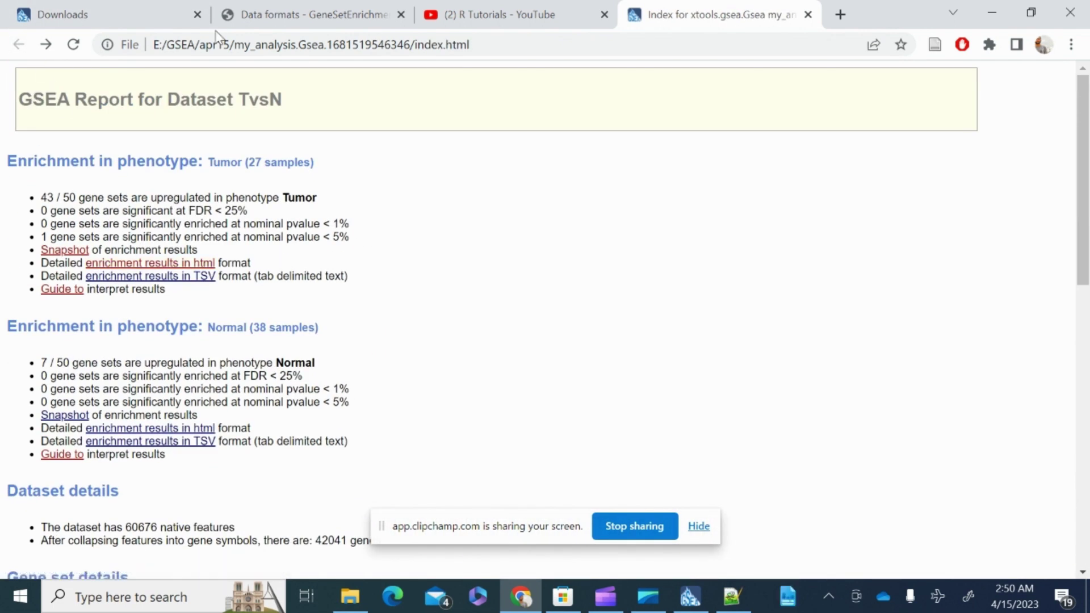